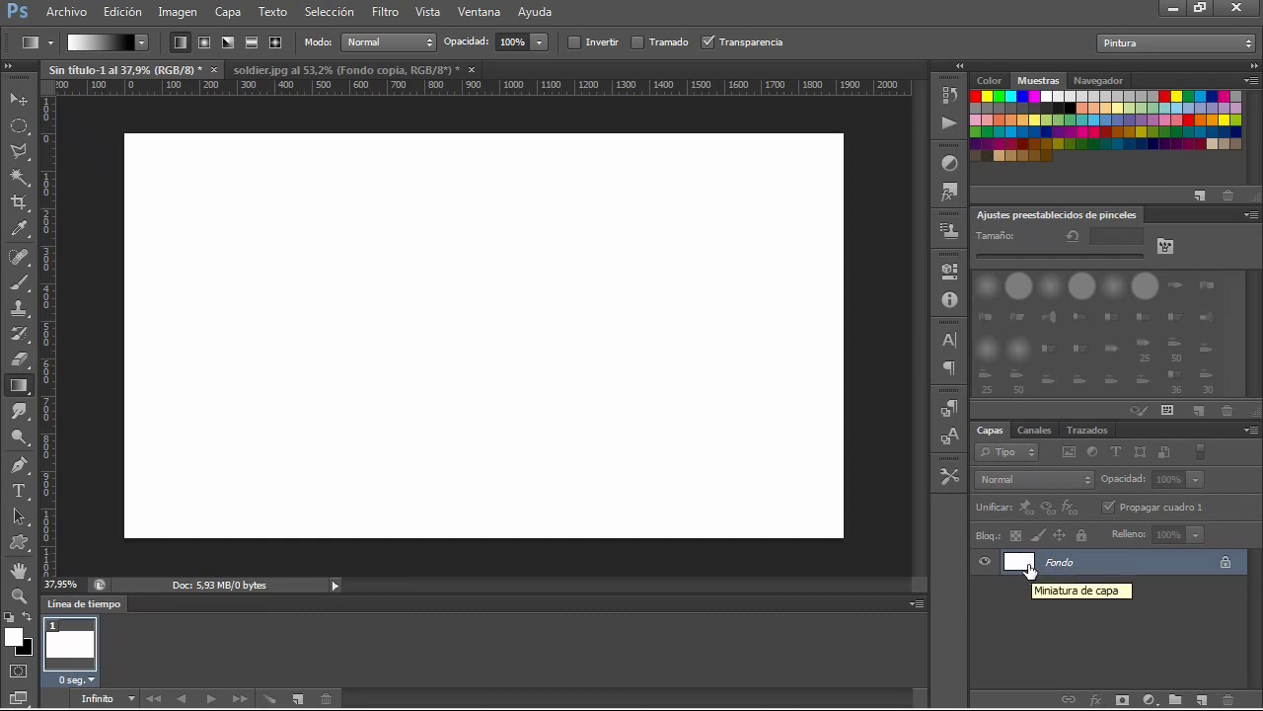
Create Capa 1 with a diagonal white-to-black gradient and lower its fill to 46%.
left_click(1201, 699)
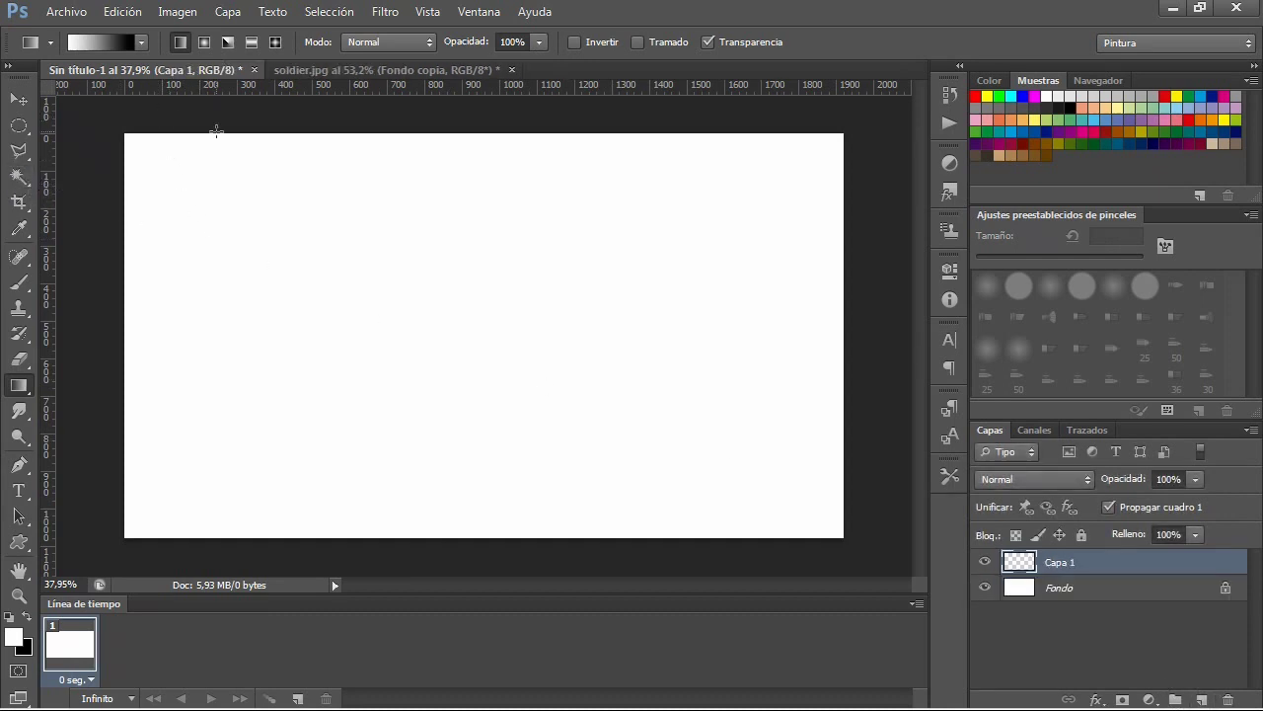
left_click_drag(298, 118, 900, 628)
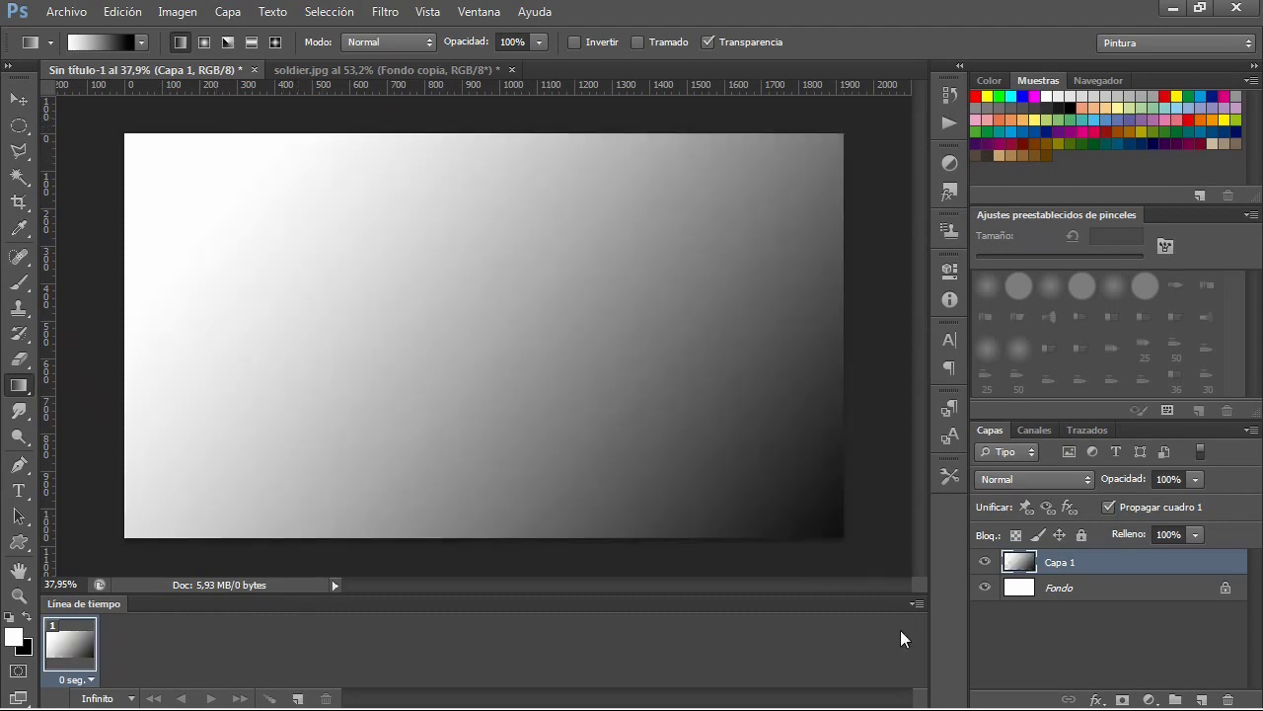
left_click(1194, 535)
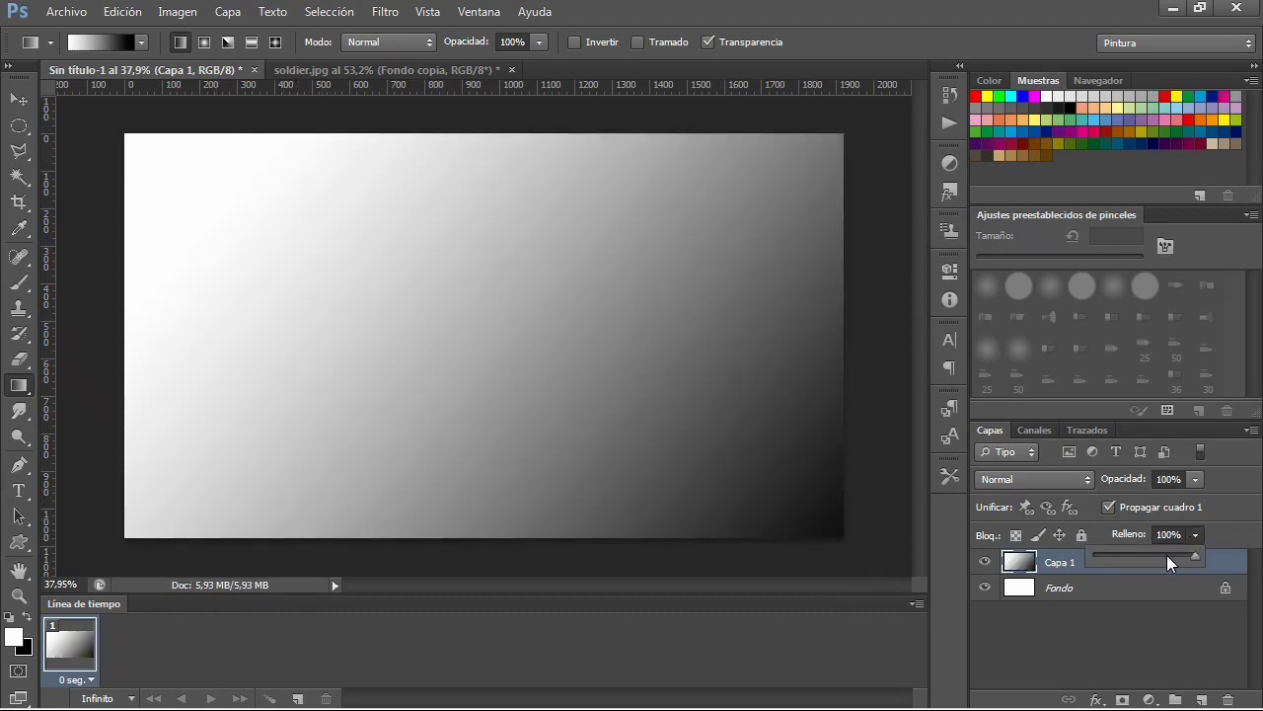
left_click_drag(1167, 554, 1157, 556)
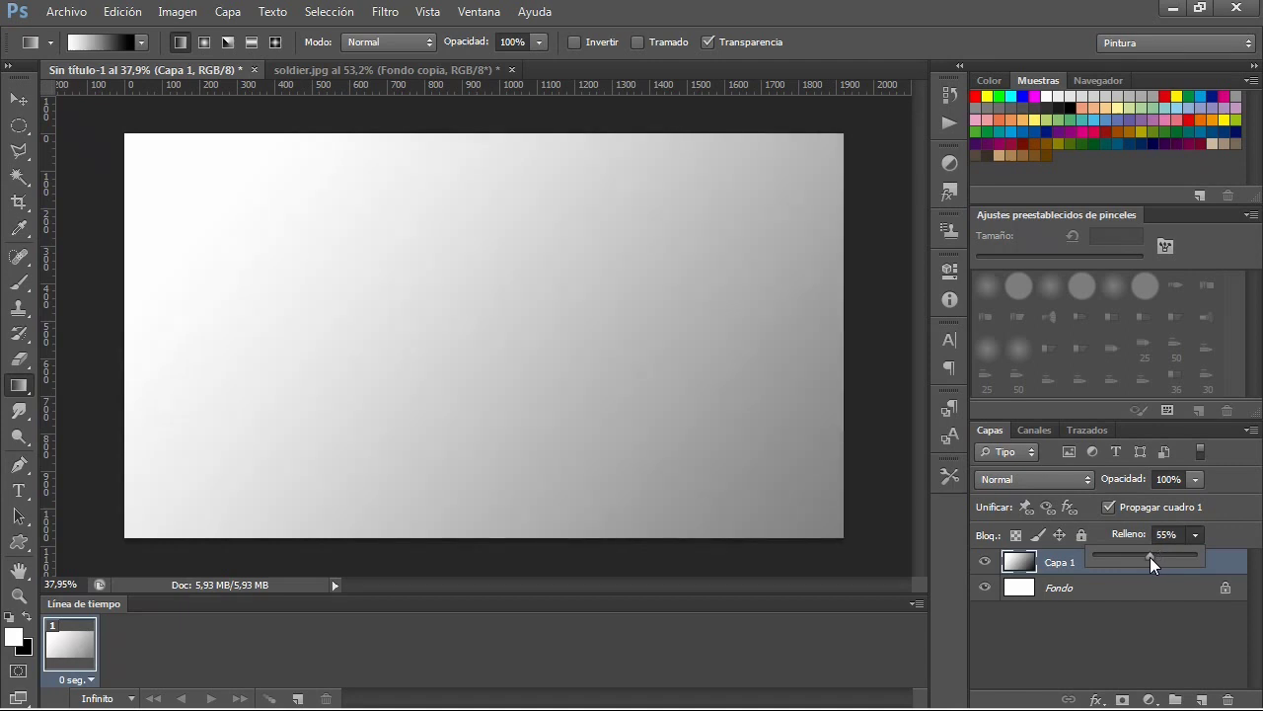
left_click_drag(1150, 557, 1141, 556)
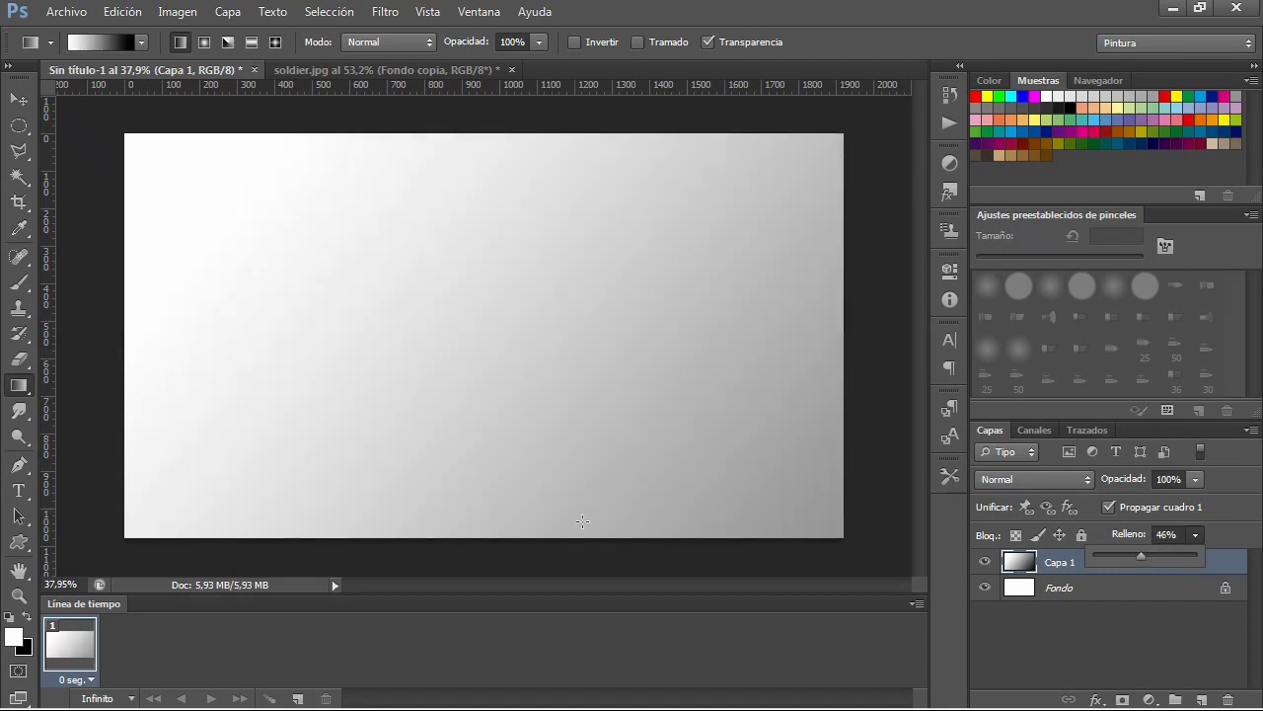
left_click(1046, 648)
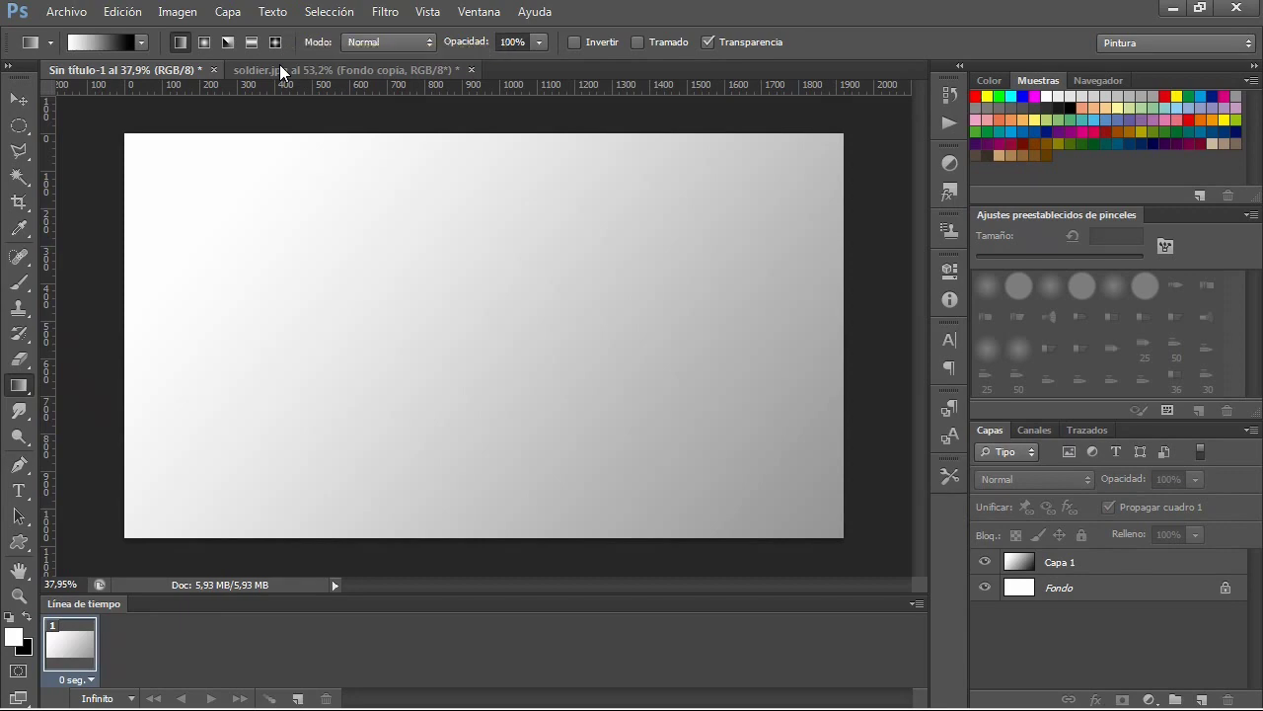
Drag the Fondo copia layer from soldier.jpg into the untitled document, accepting the profile conversion.
left_click(282, 71)
scroll(713, 326, "down", 2)
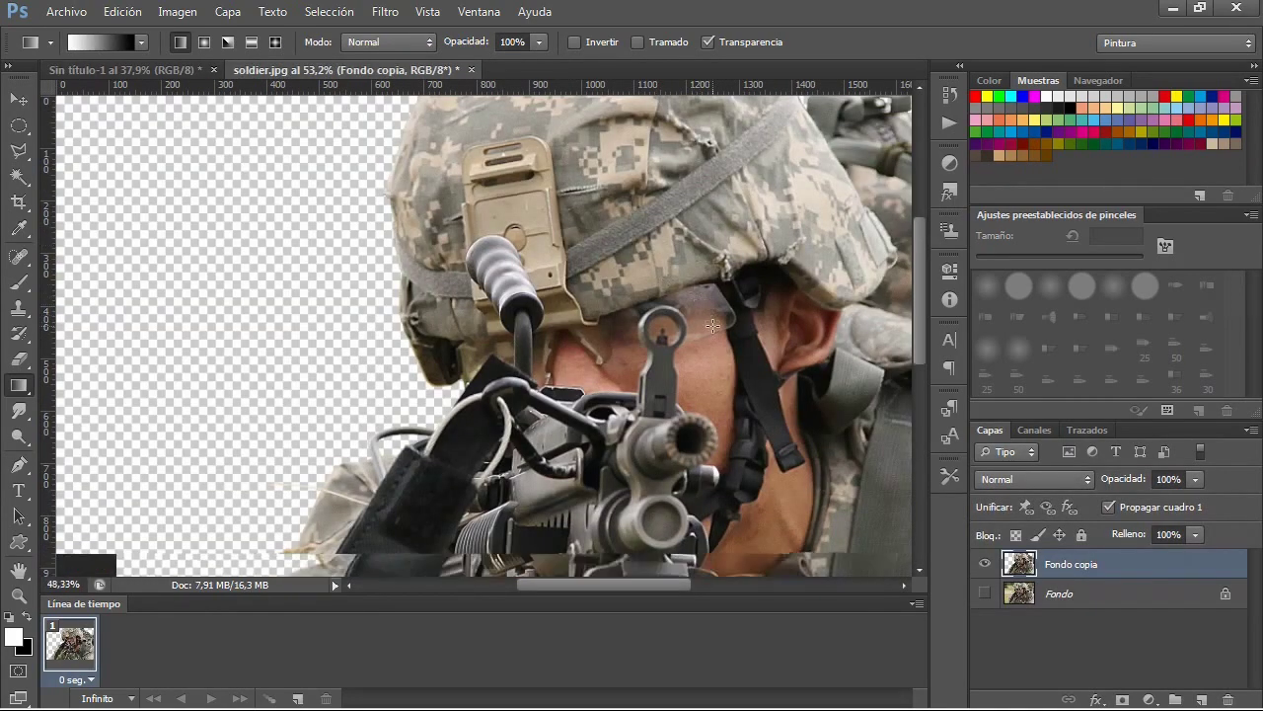
scroll(712, 325, "down", 1)
scroll(693, 326, "up", 1)
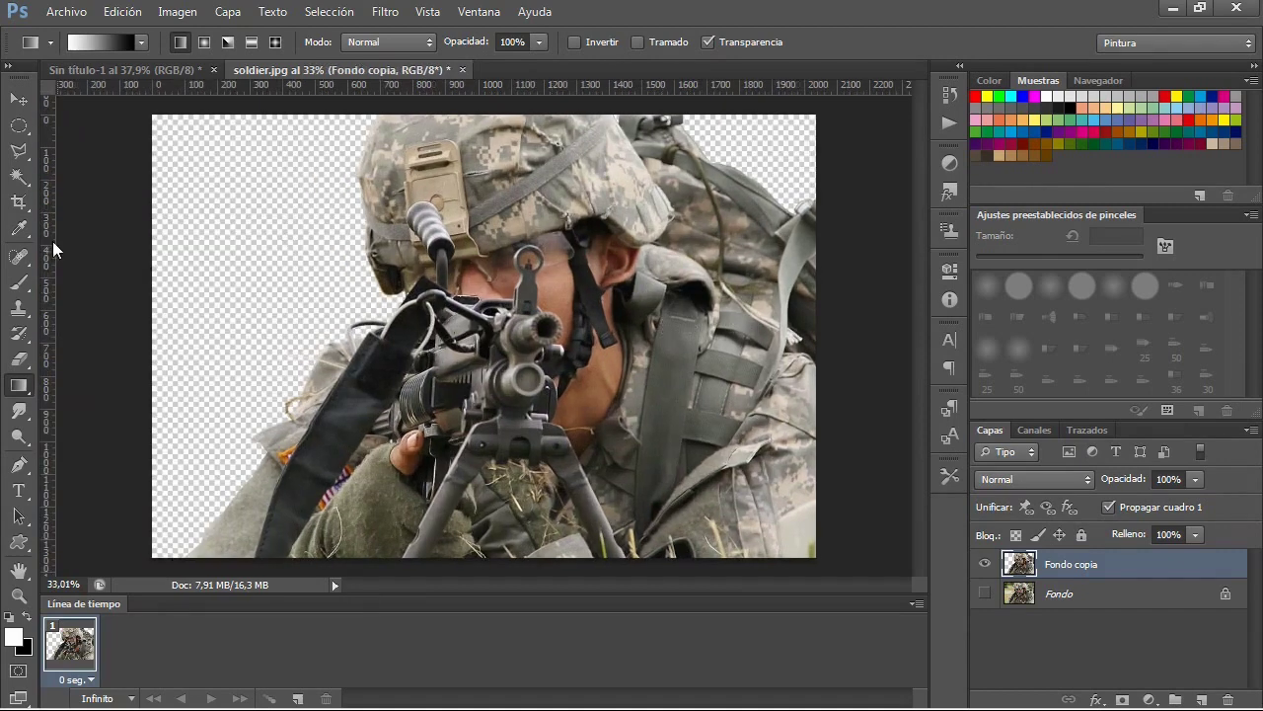
left_click(19, 99)
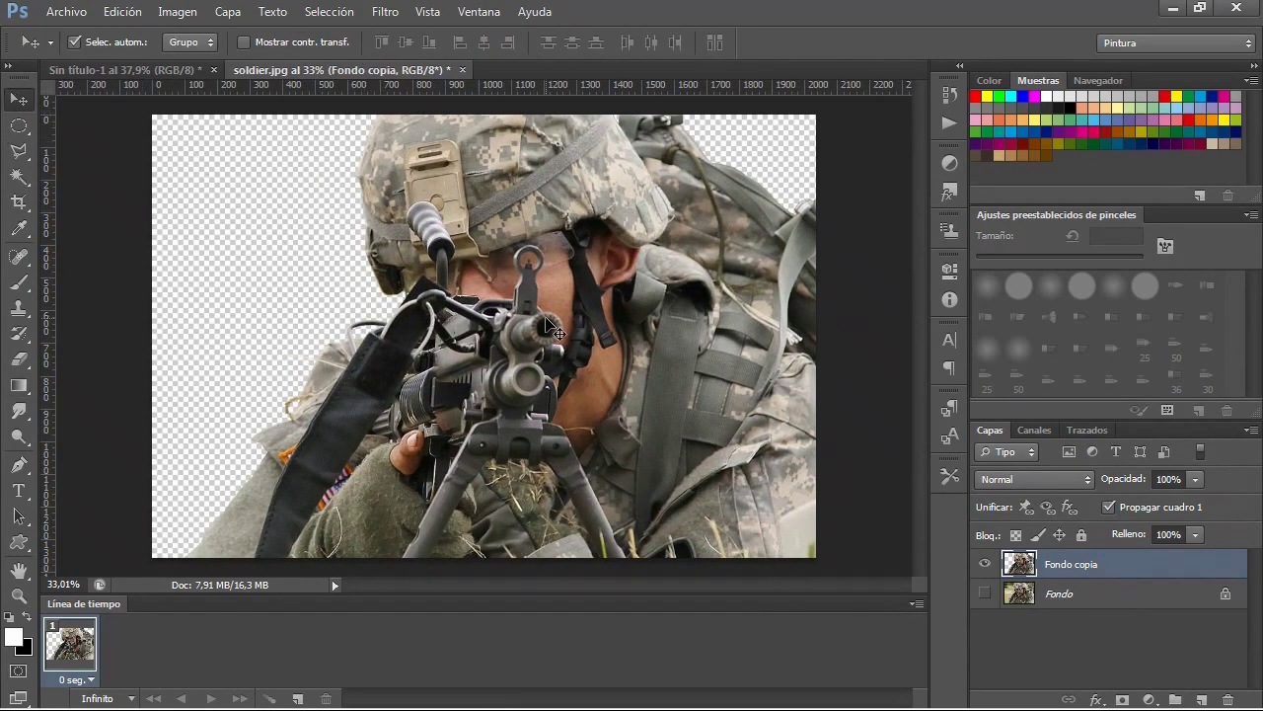
mouse_move(498, 297)
left_mouse_down()
mouse_move(217, 131)
mouse_move(570, 376)
left_mouse_up()
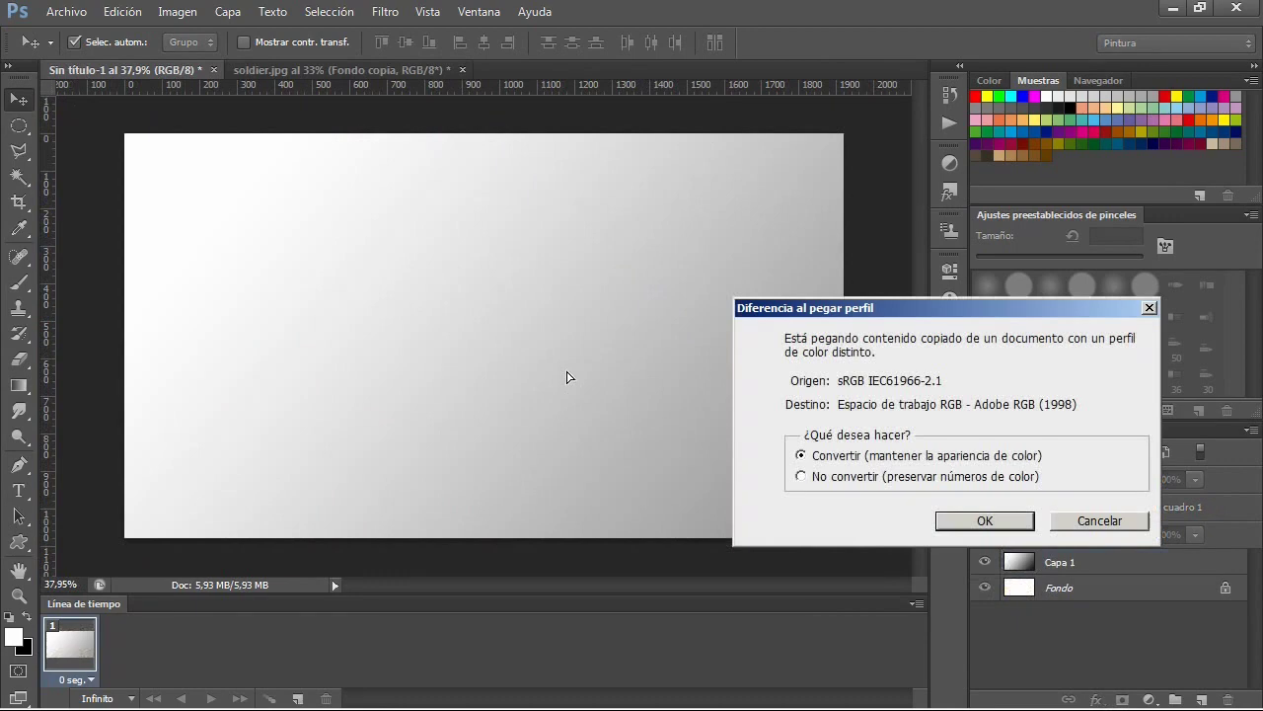
left_click(988, 523)
Position the soldier image over the gradient canvas with Free Transform, nudging it lower.
left_click_drag(548, 306, 514, 231)
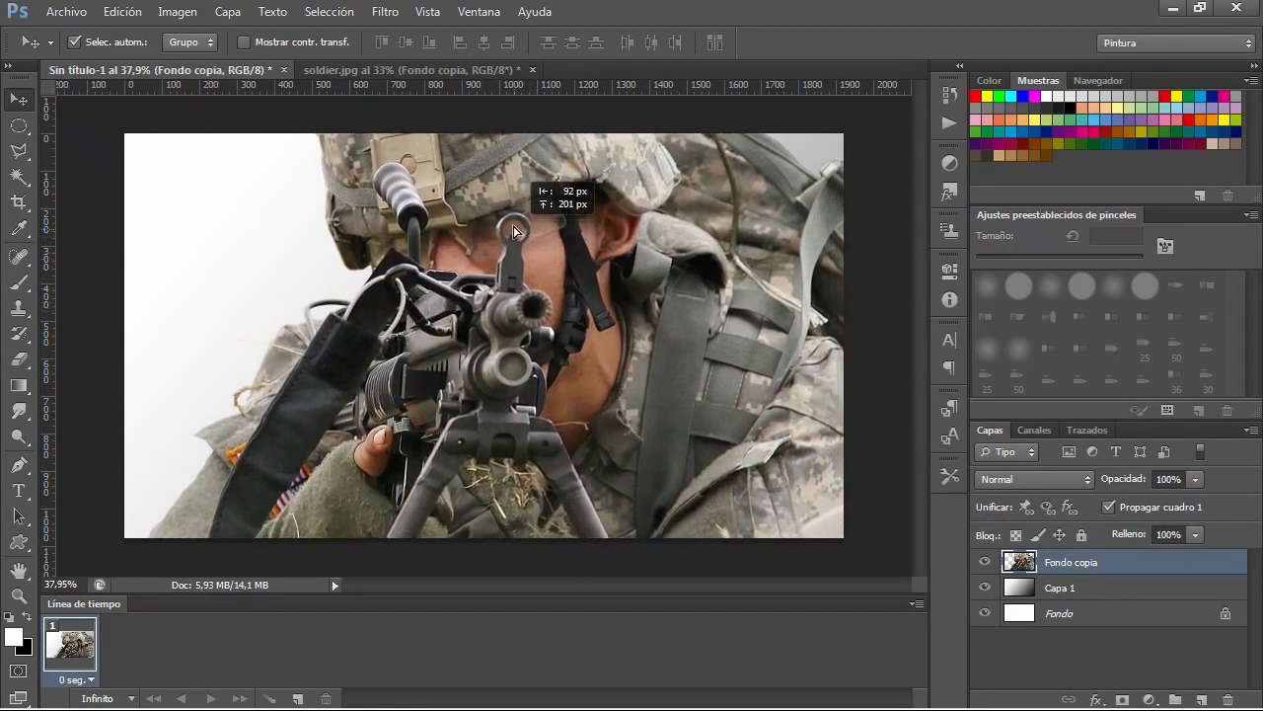
scroll(533, 256, "down", 3)
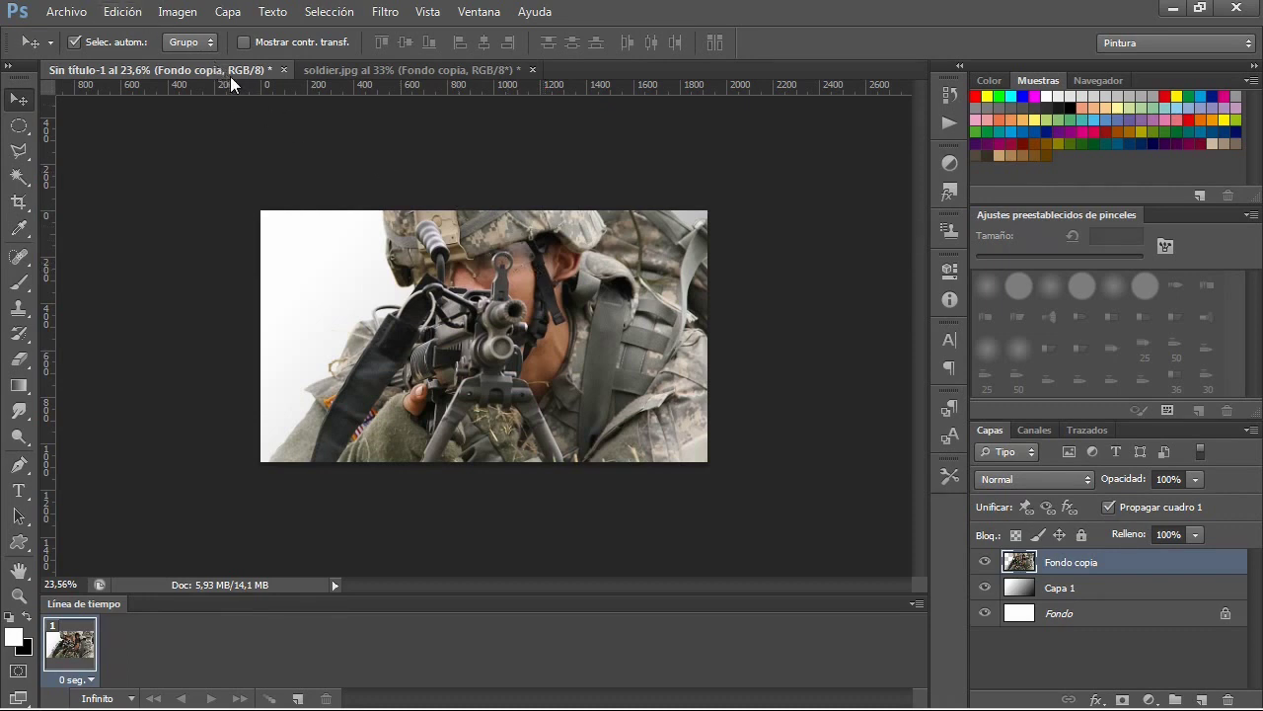
key("ctrl+t")
left_click_drag(573, 318, 571, 343)
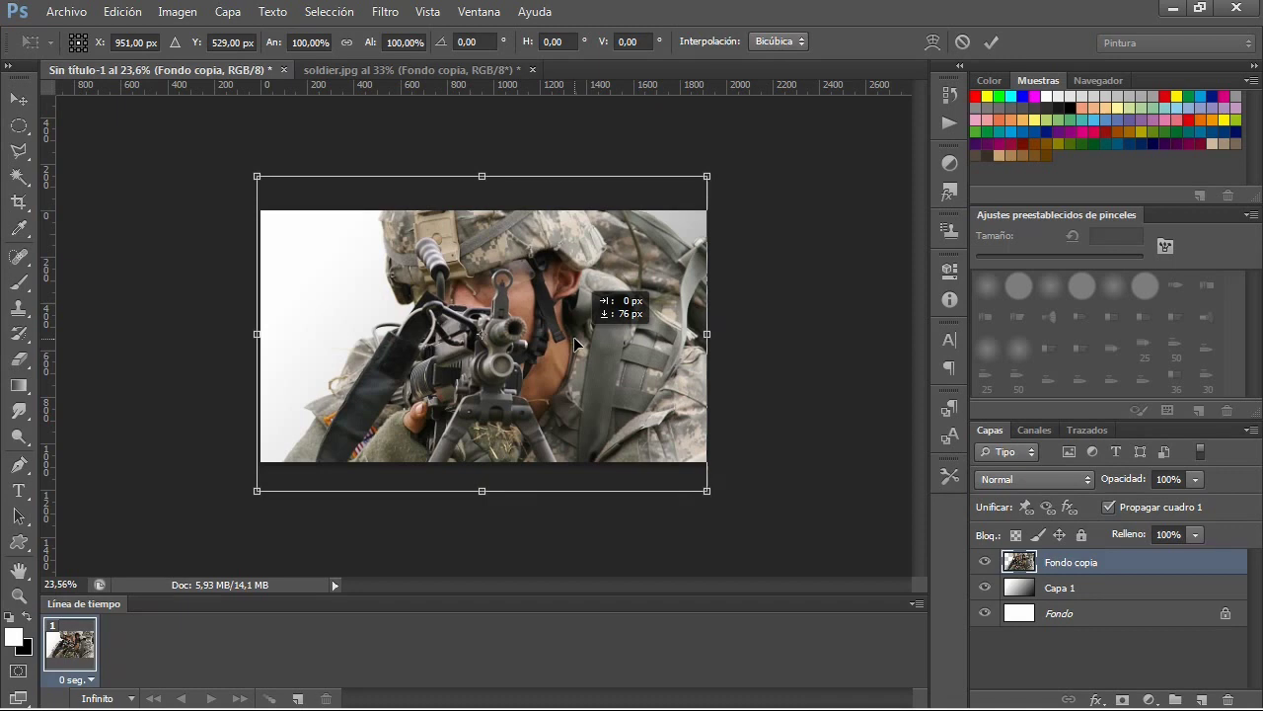
left_click_drag(571, 344, 573, 344)
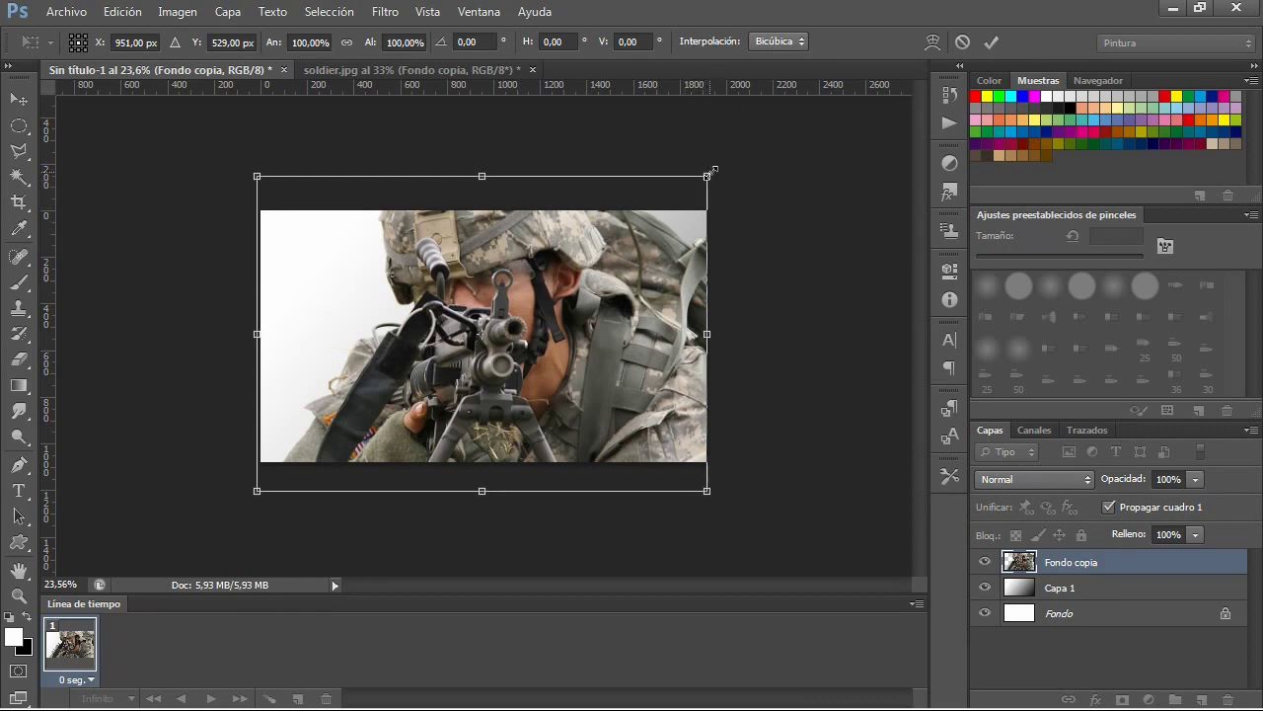
left_click_drag(710, 174, 707, 176)
left_click_drag(645, 274, 646, 278)
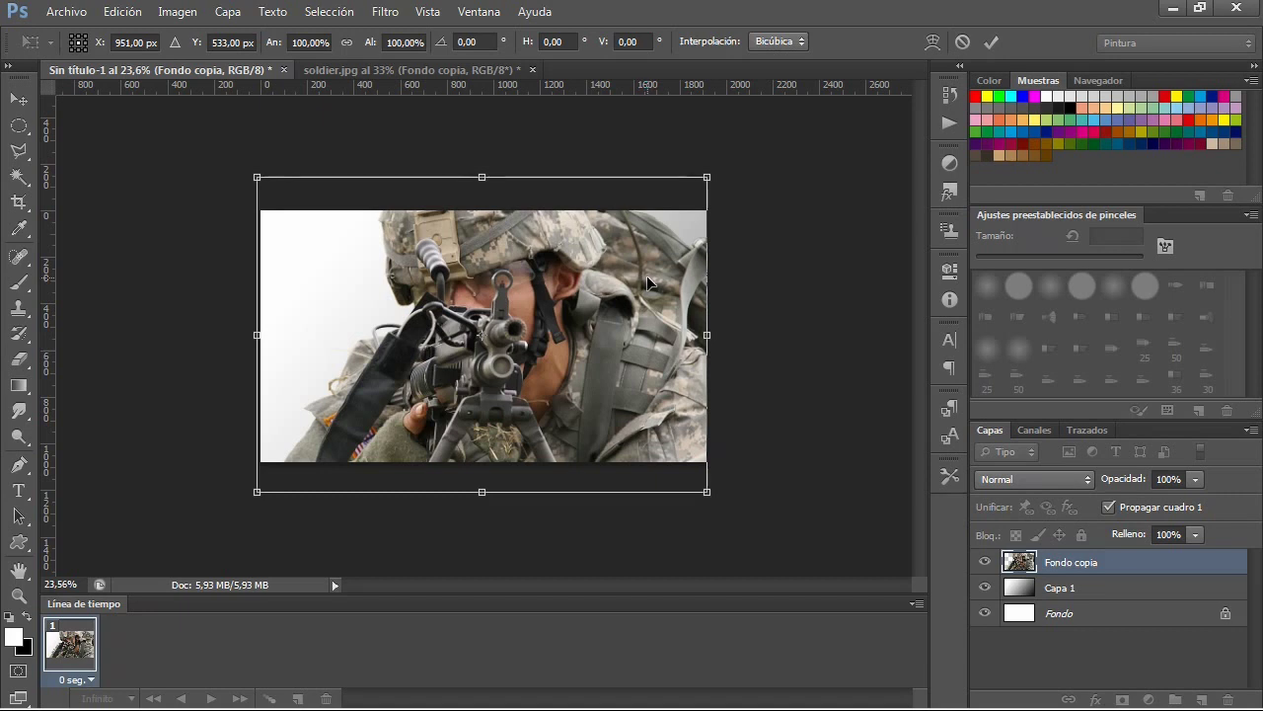
Commit the transform and duplicate the soldier layer three times (Fondo copia 2, 3 and 4).
key("Return")
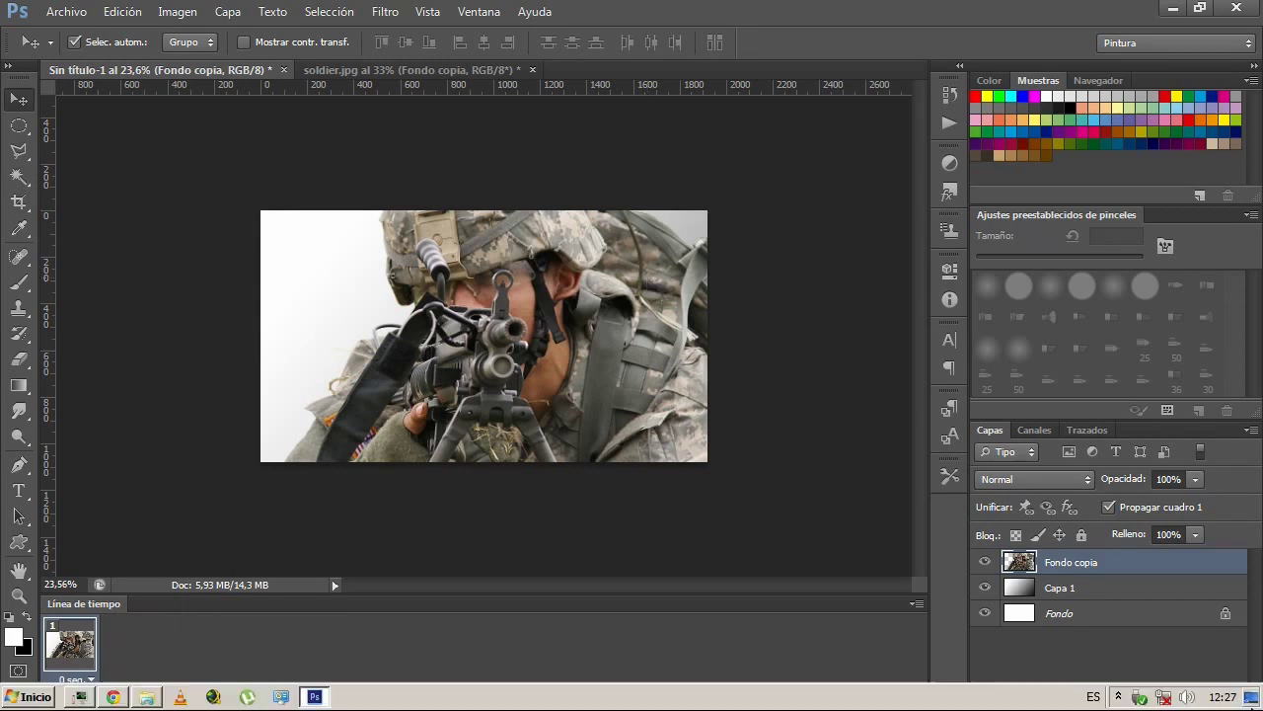
right_click(1051, 571)
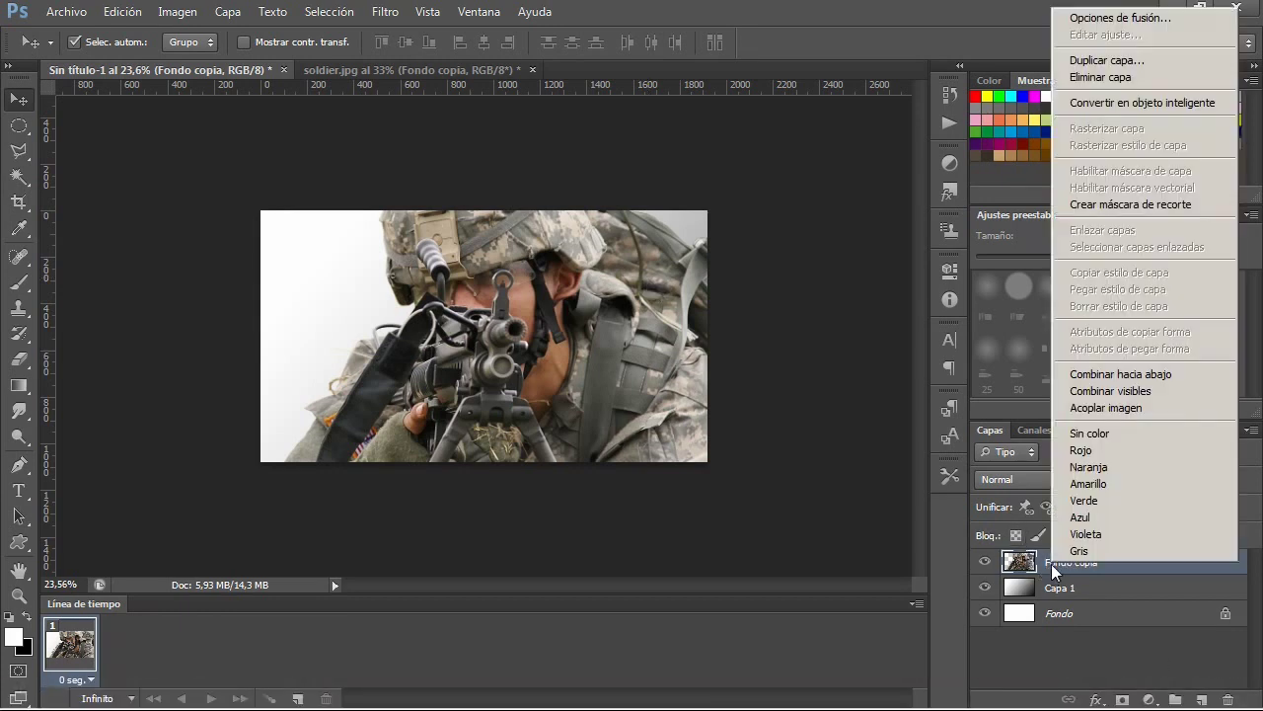
left_click(1114, 61)
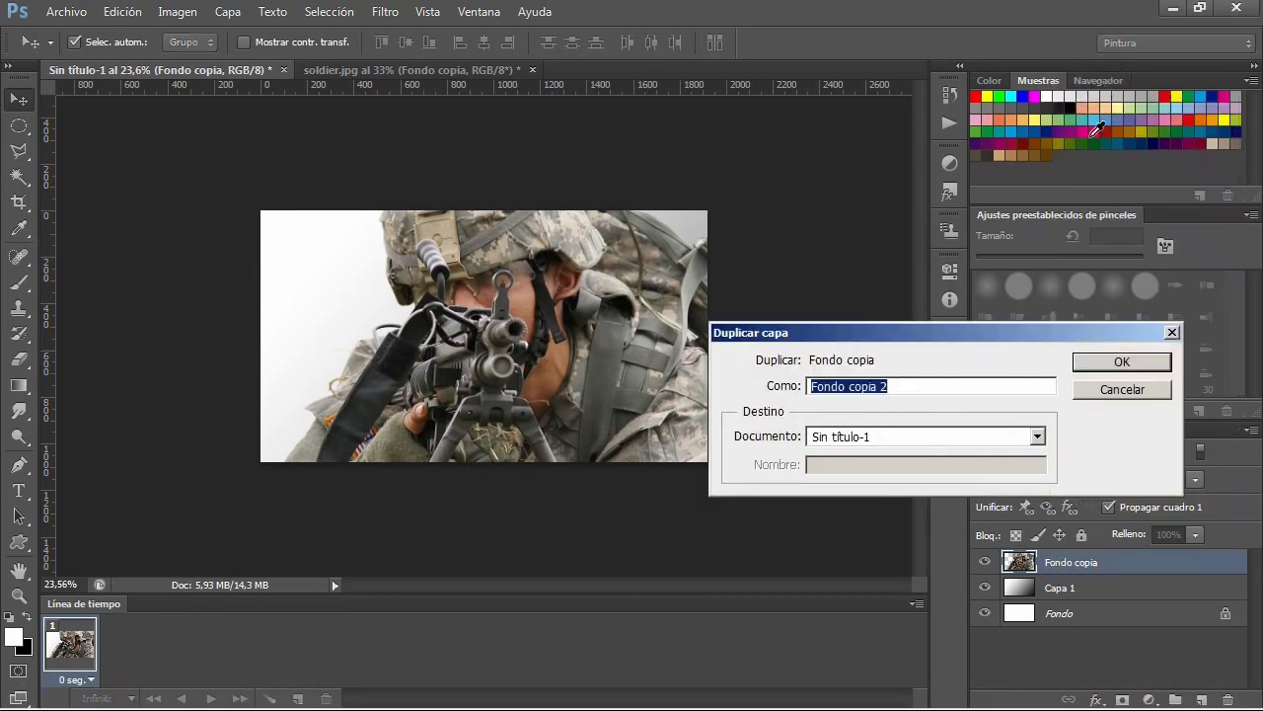
left_click(1118, 364)
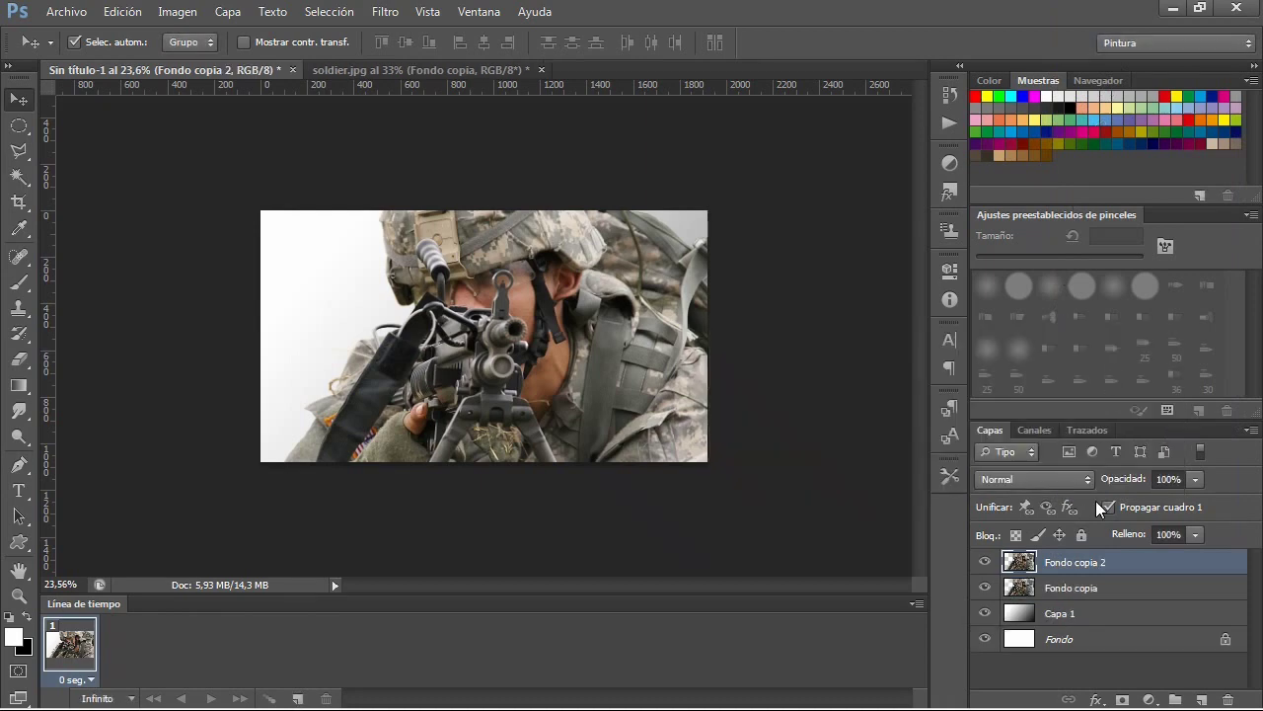
right_click(1056, 560)
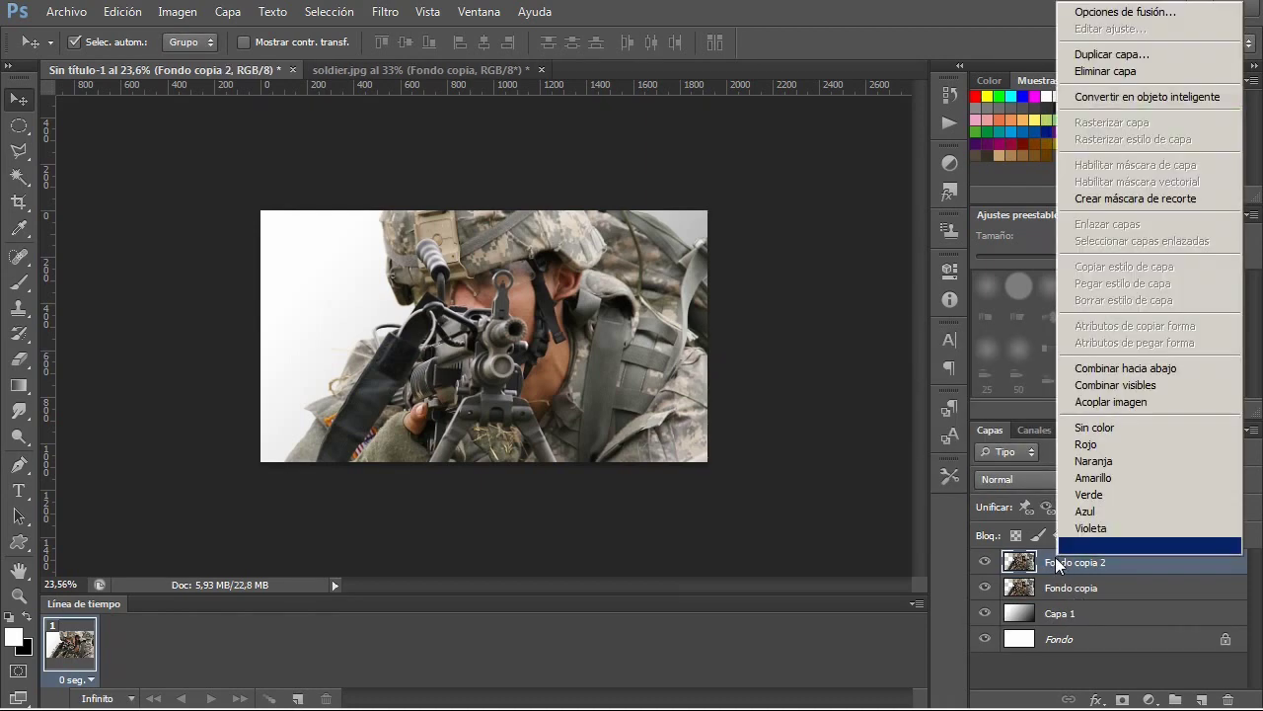
left_click(1128, 57)
left_click(1097, 360)
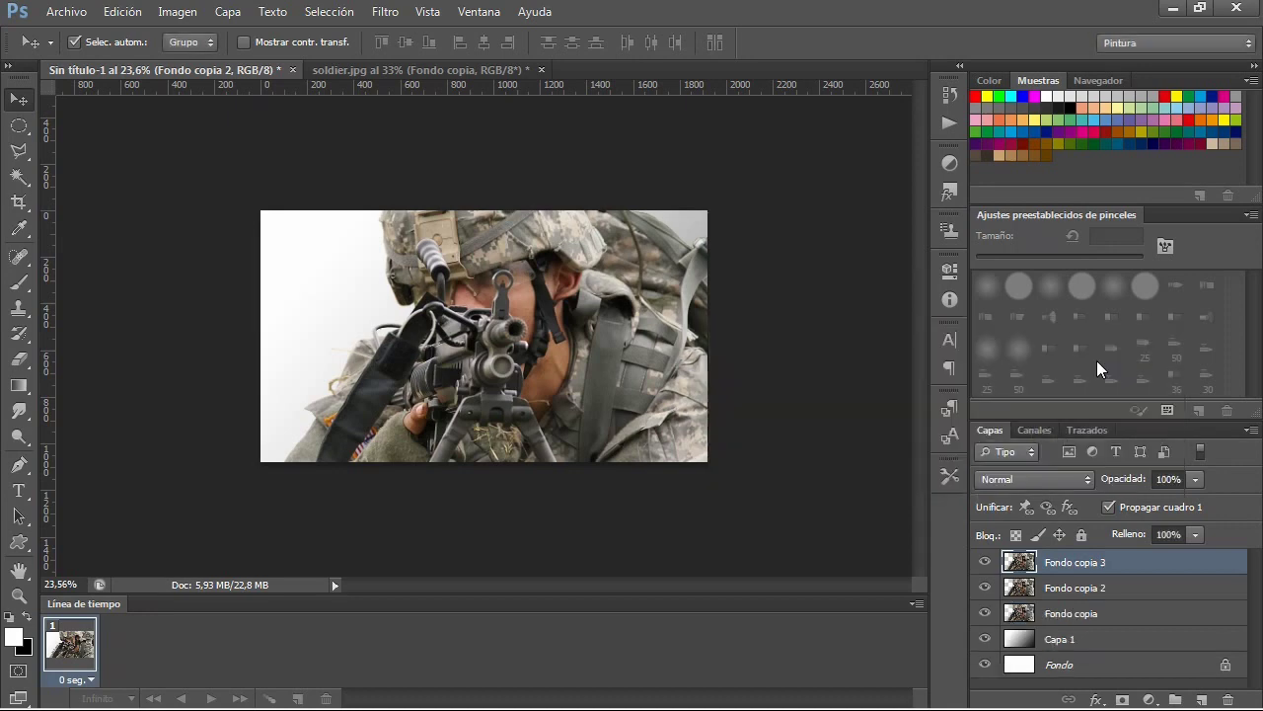
right_click(1061, 561)
left_click(1128, 59)
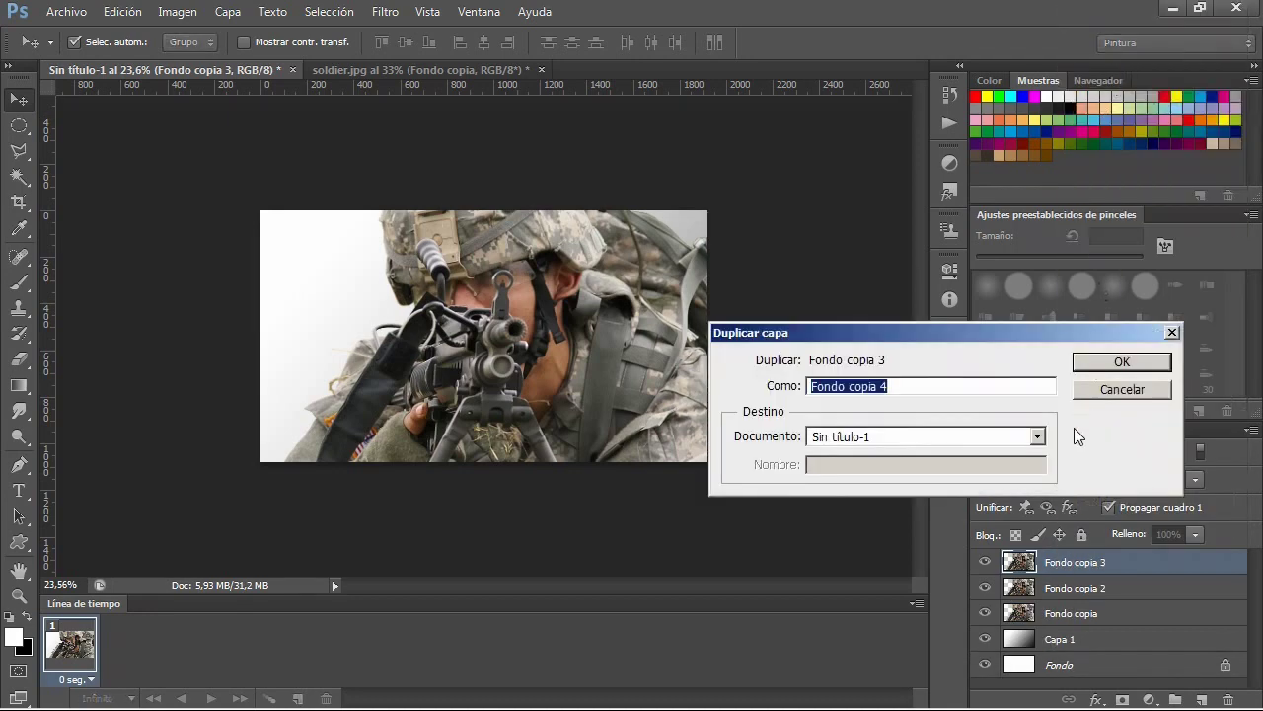
left_click(1105, 361)
Rename the three top soldier copies R, G and B.
double_click(1078, 562)
type("R")
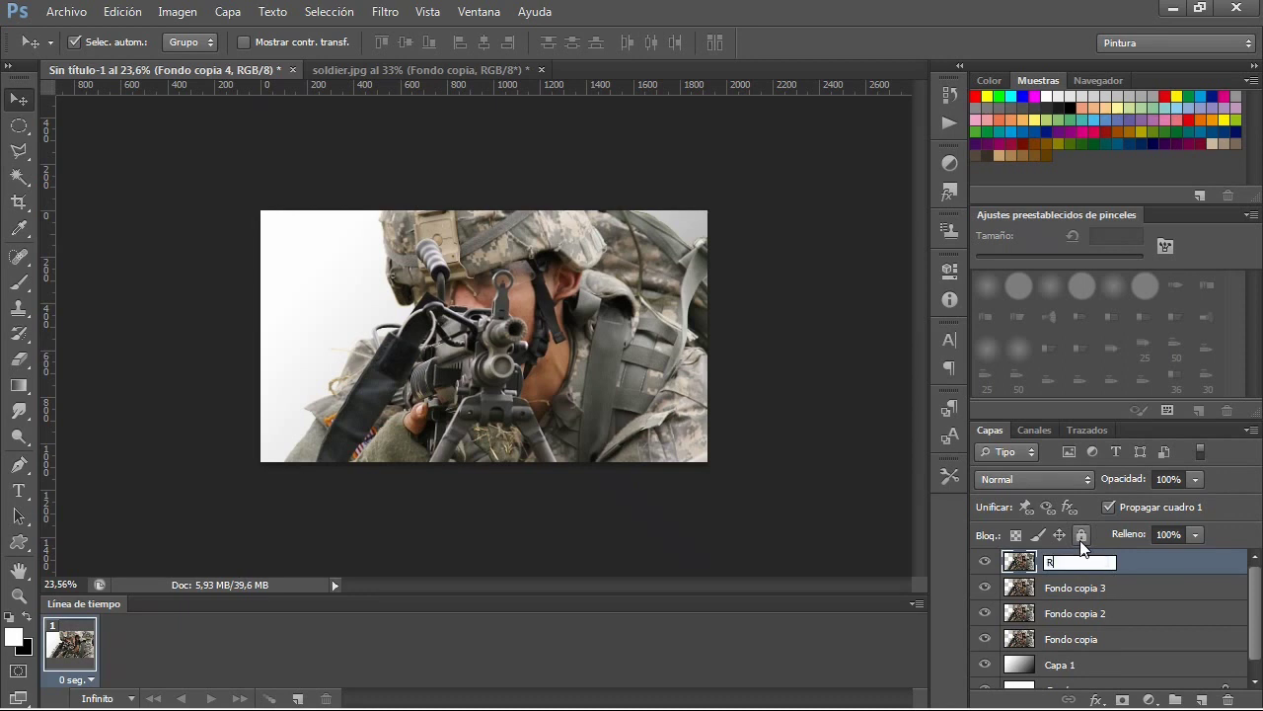
double_click(1063, 586)
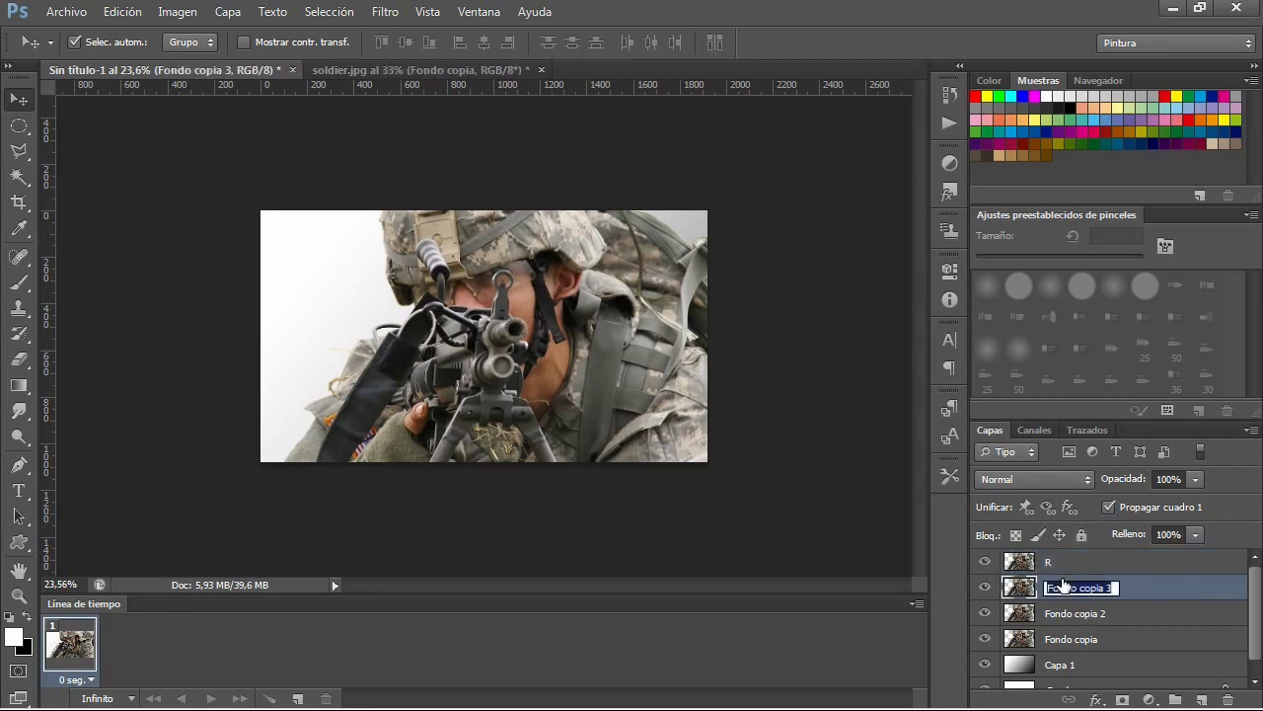
type("G")
key("Return")
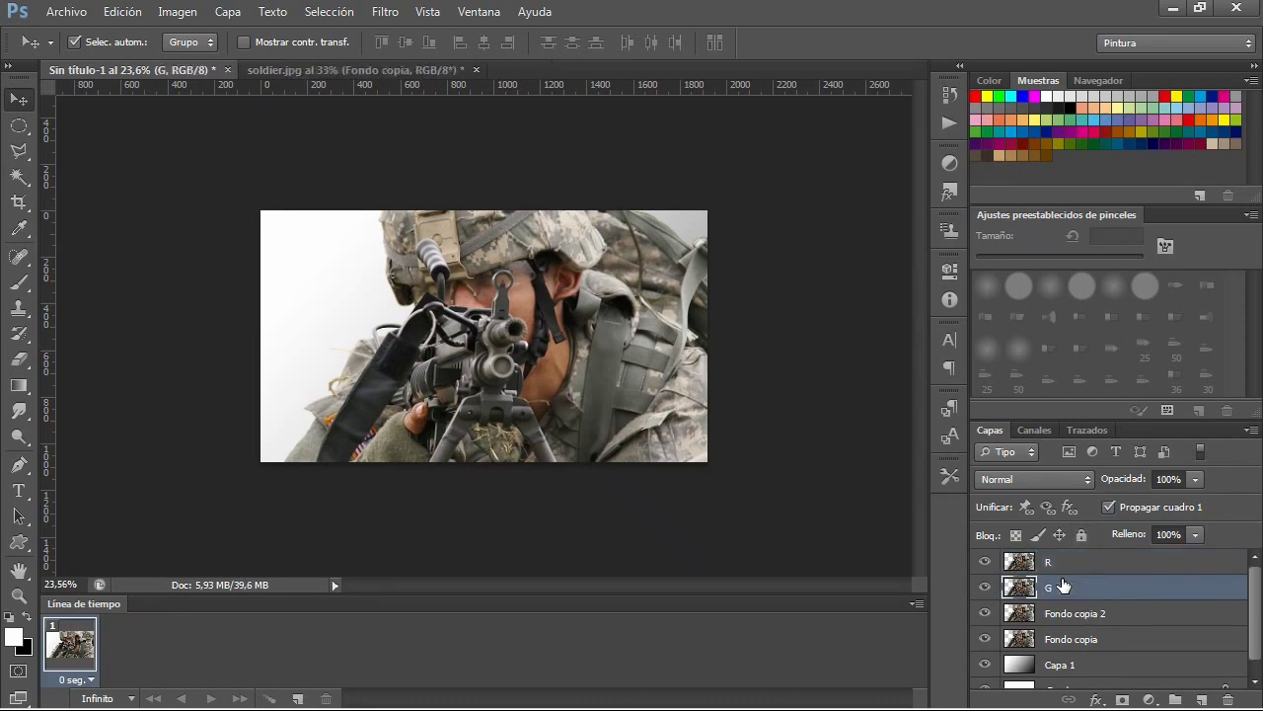
left_click(1056, 614)
double_click(1056, 614)
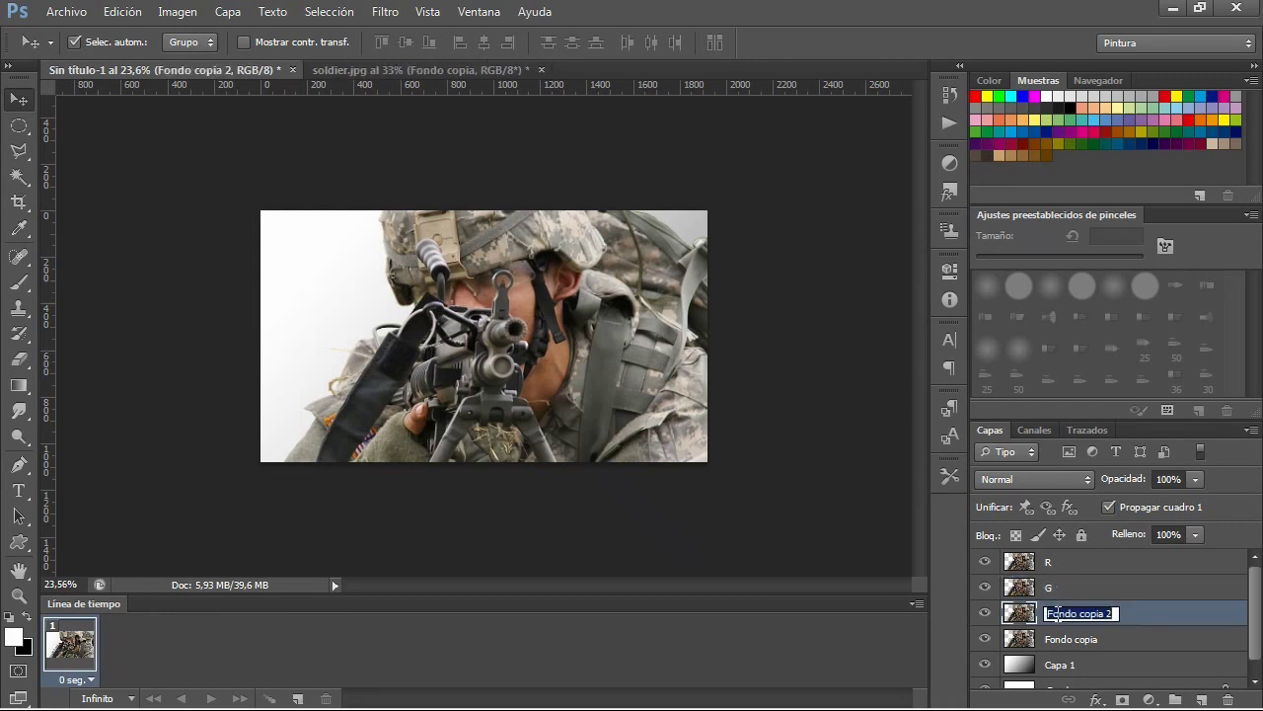
type("B")
key("Return")
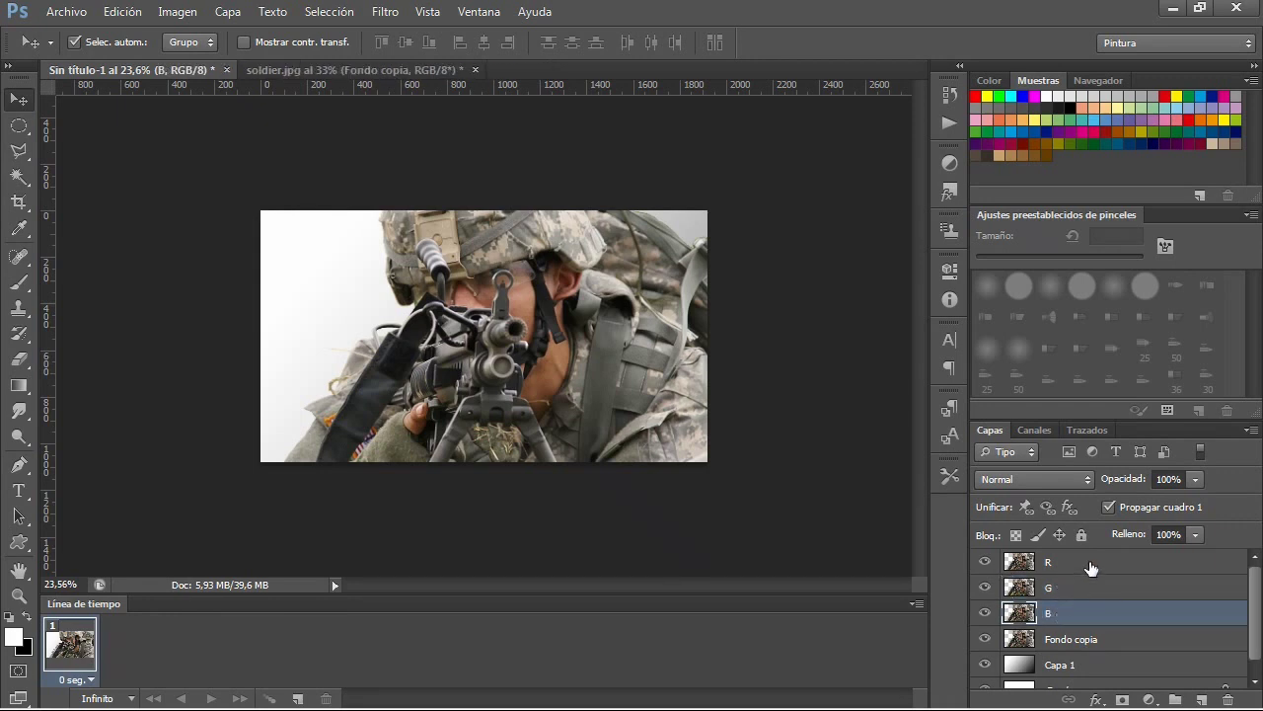
left_click(1090, 567)
In layer R's blending options, uncheck the G and B channels so only red blends.
double_click(1090, 565)
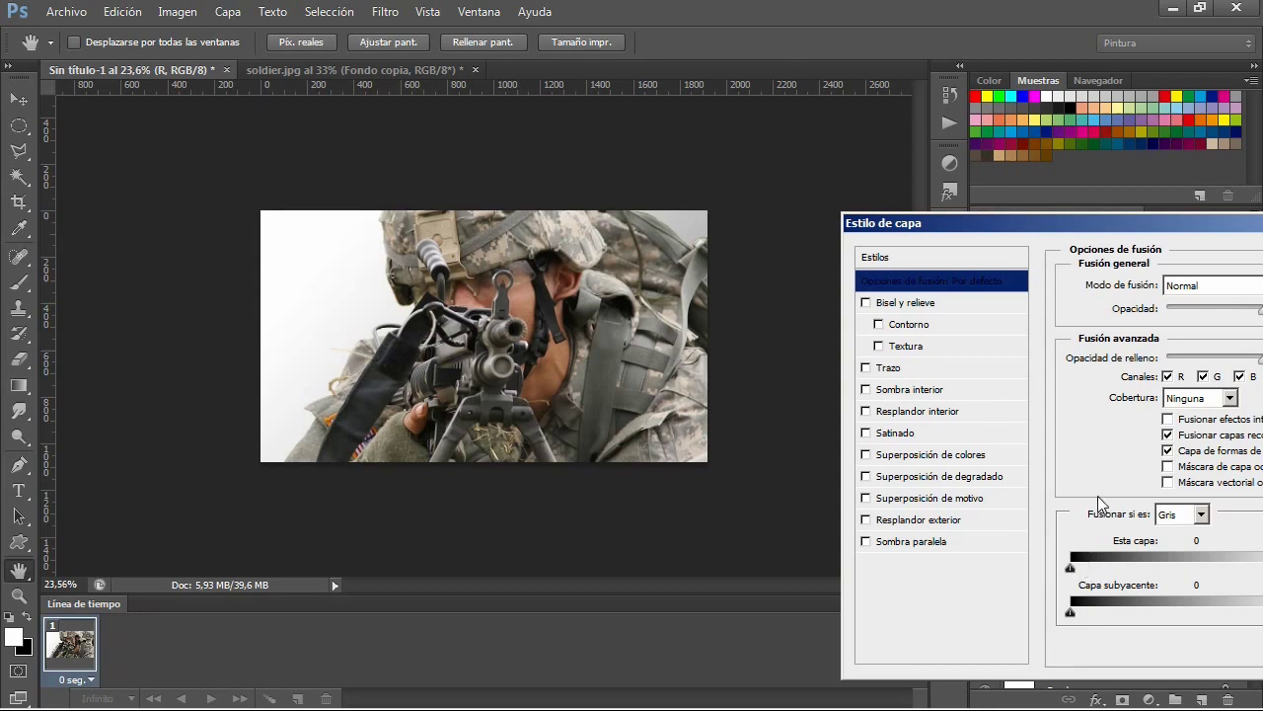
left_click_drag(1191, 237, 739, 225)
left_click(1113, 292)
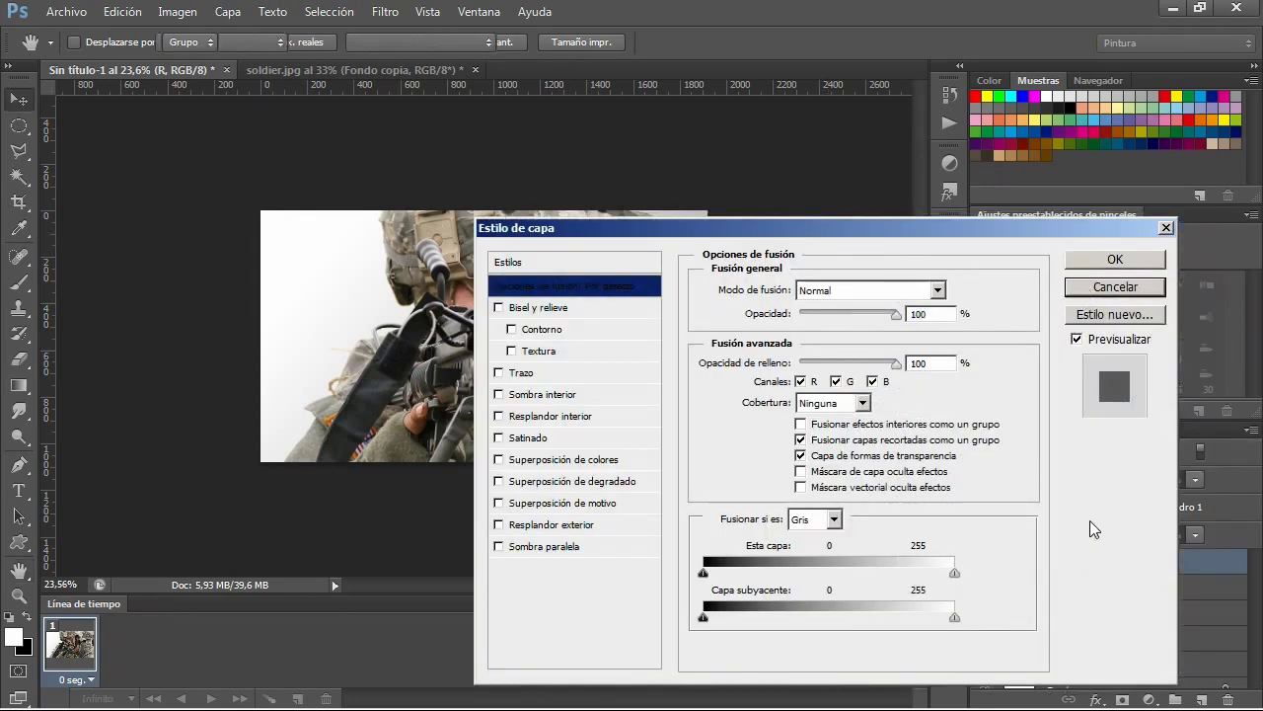
right_click(1055, 561)
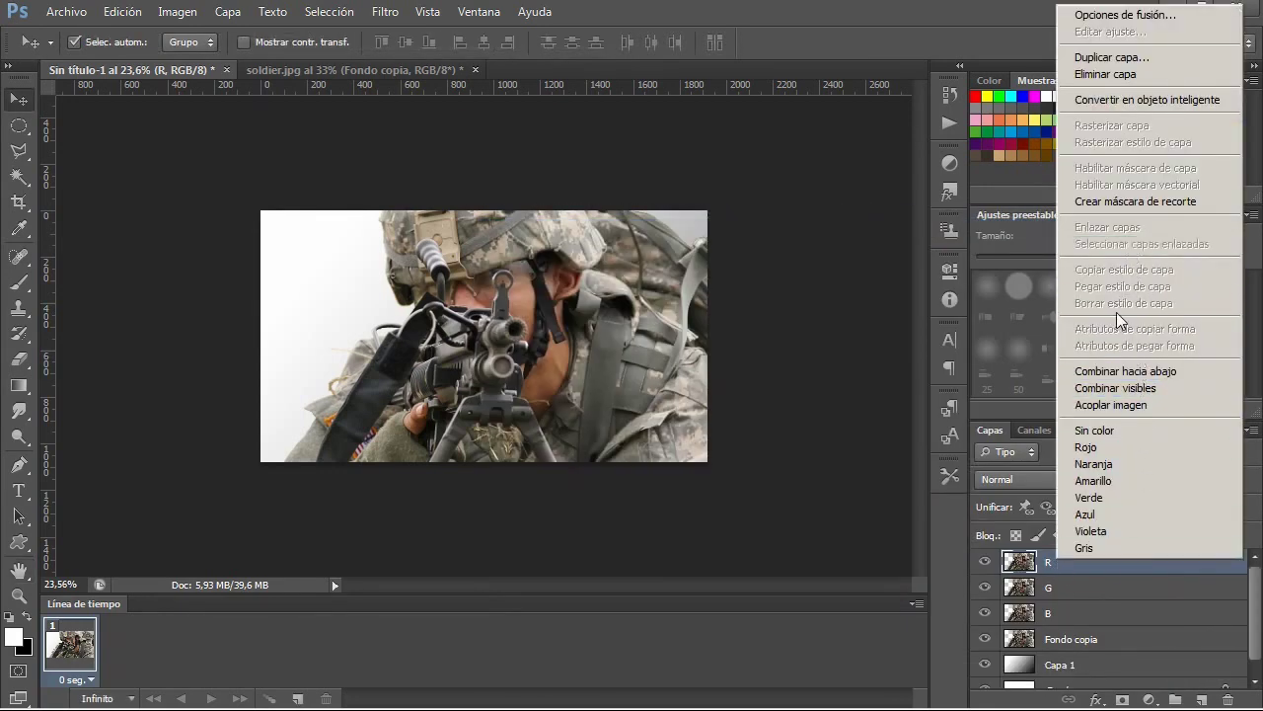
left_click(1064, 567)
right_click(1064, 566)
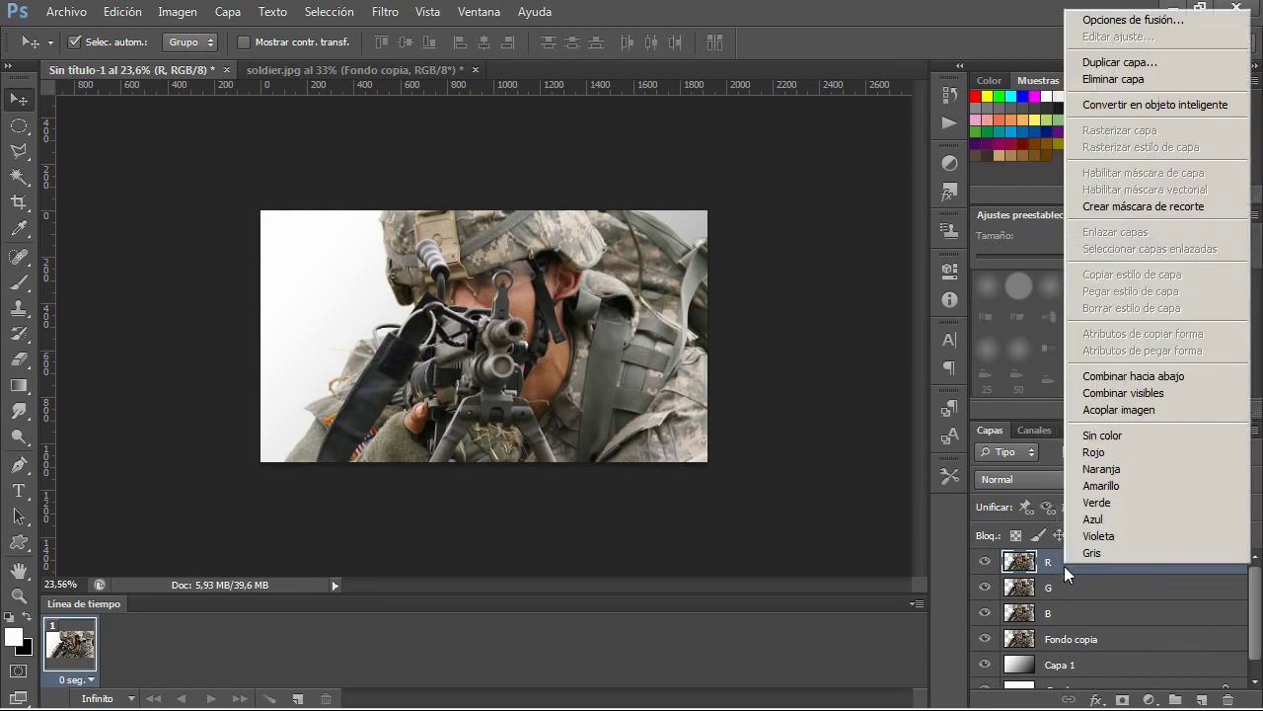
left_click(1059, 565)
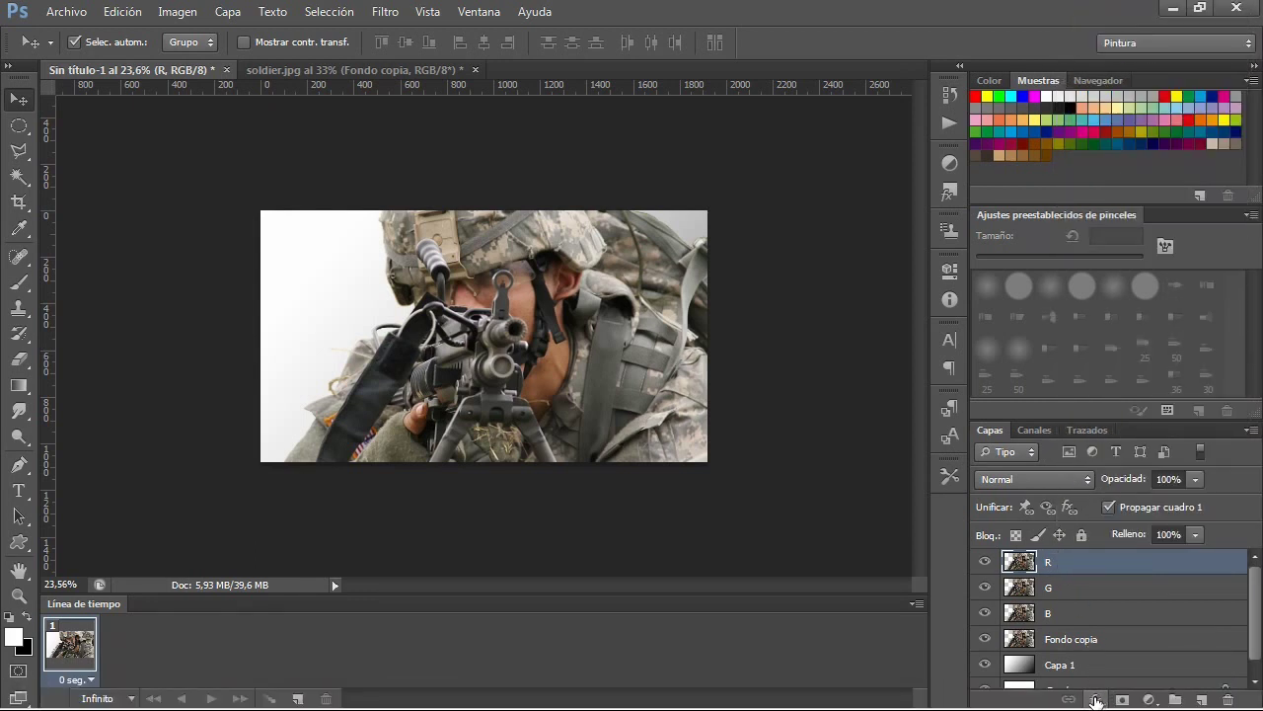
left_click(1098, 699)
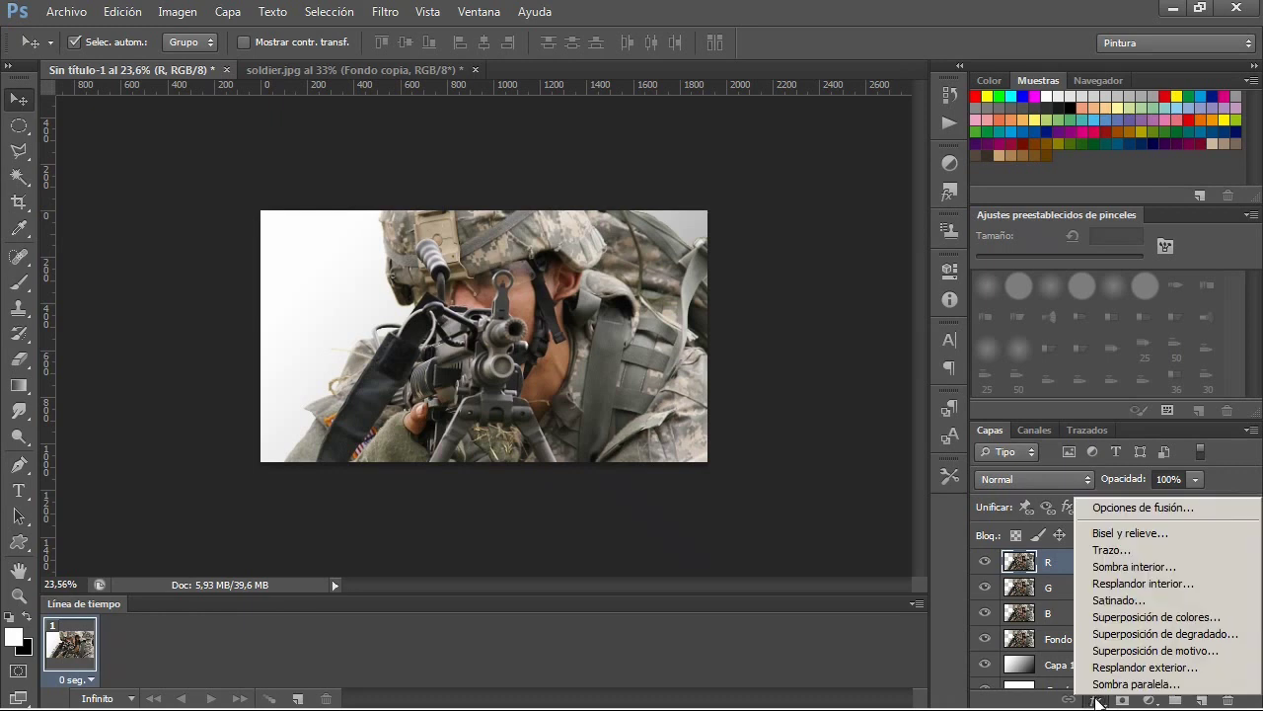
left_click(1120, 509)
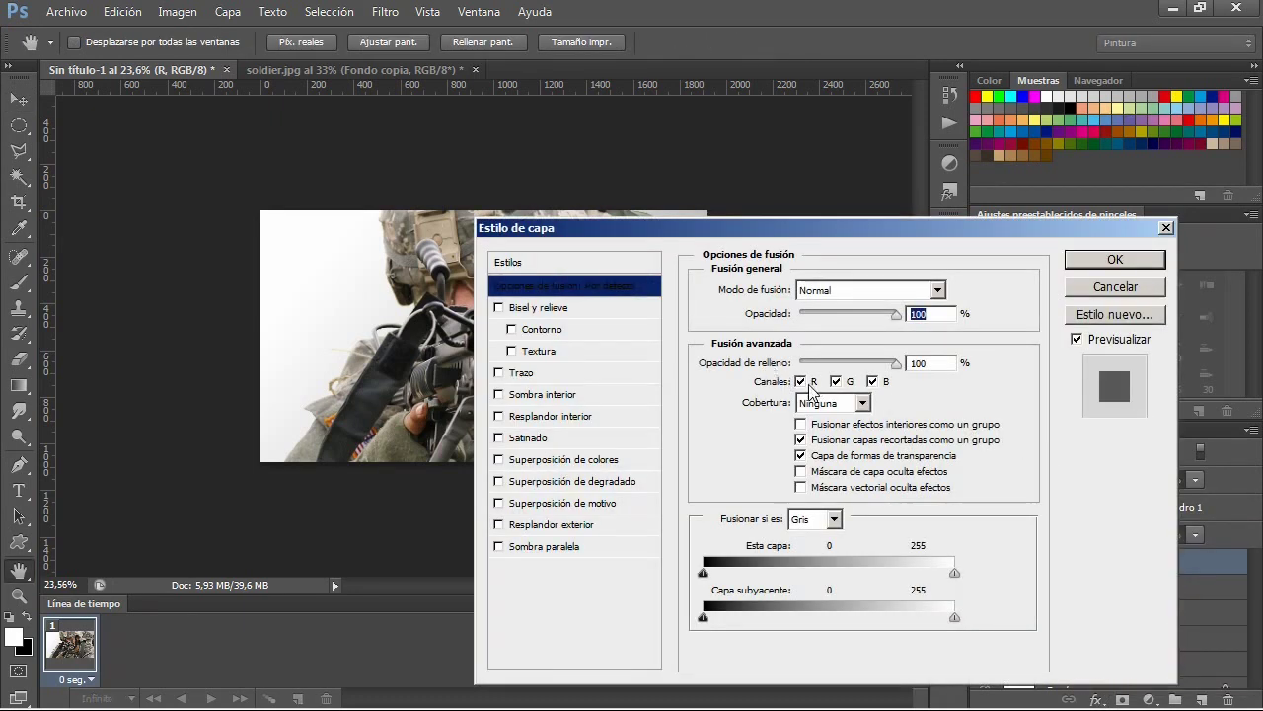
left_click(590, 307)
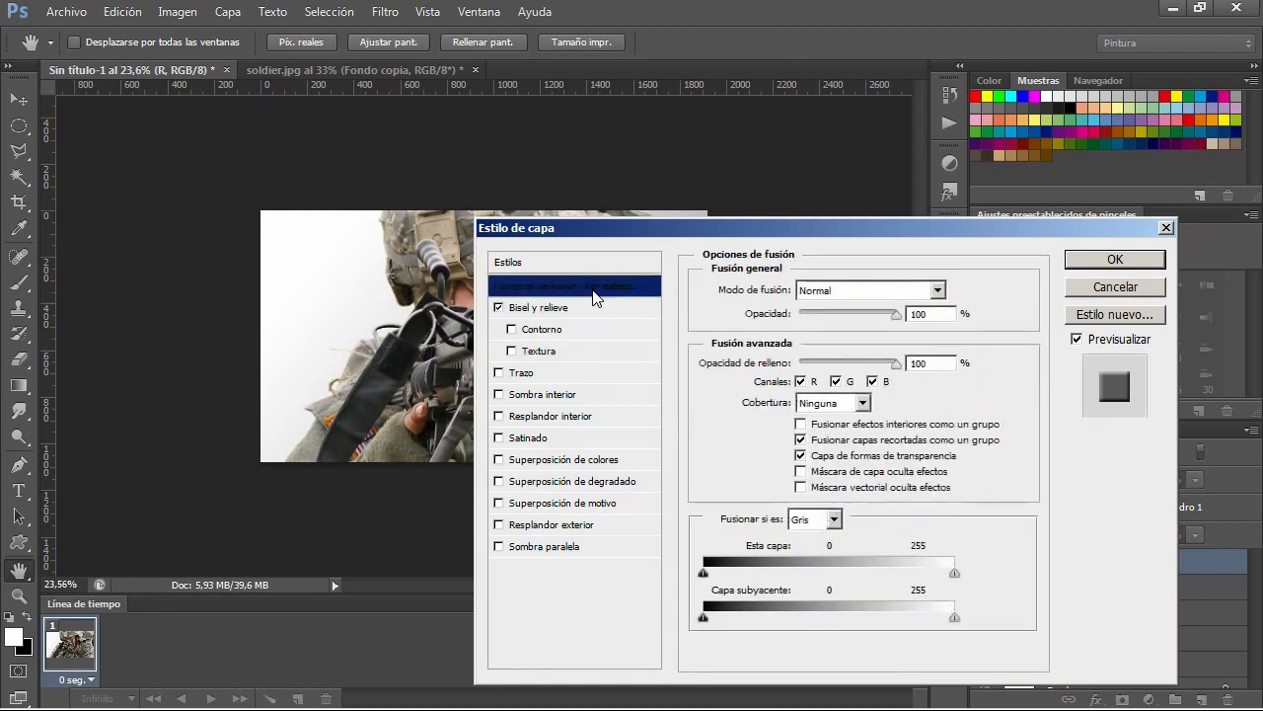
left_click(499, 307)
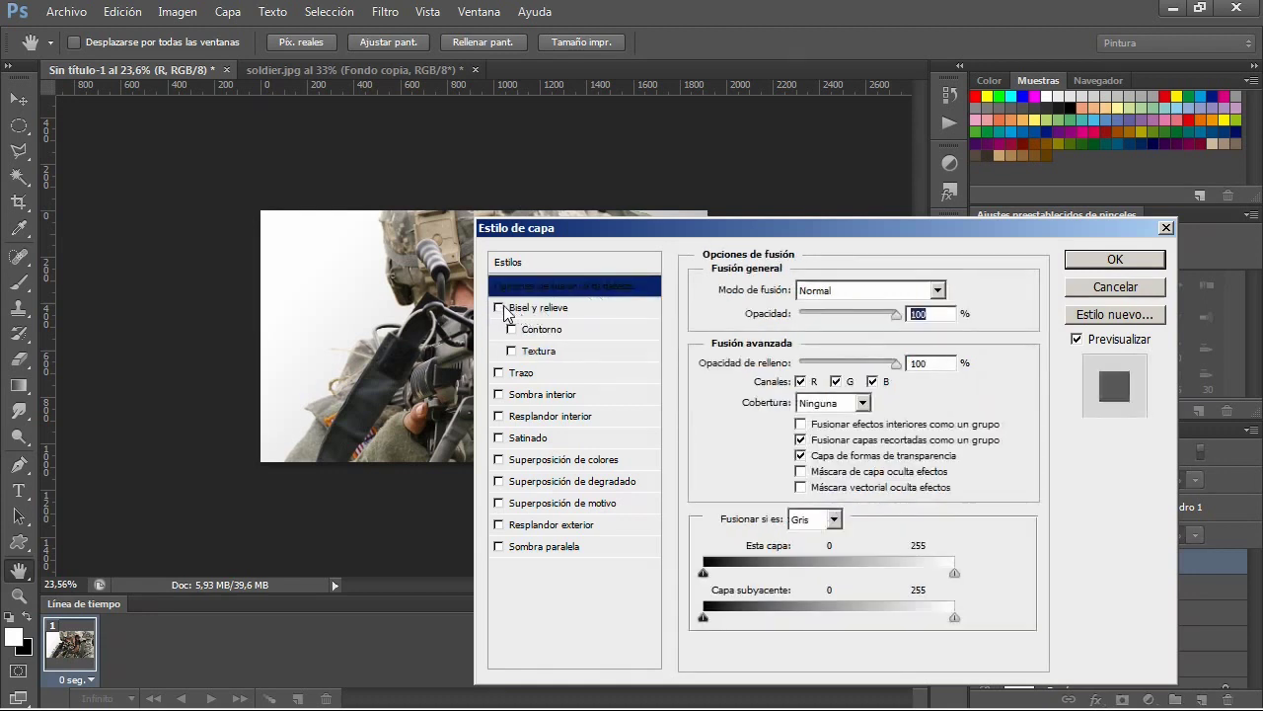
left_click(836, 381)
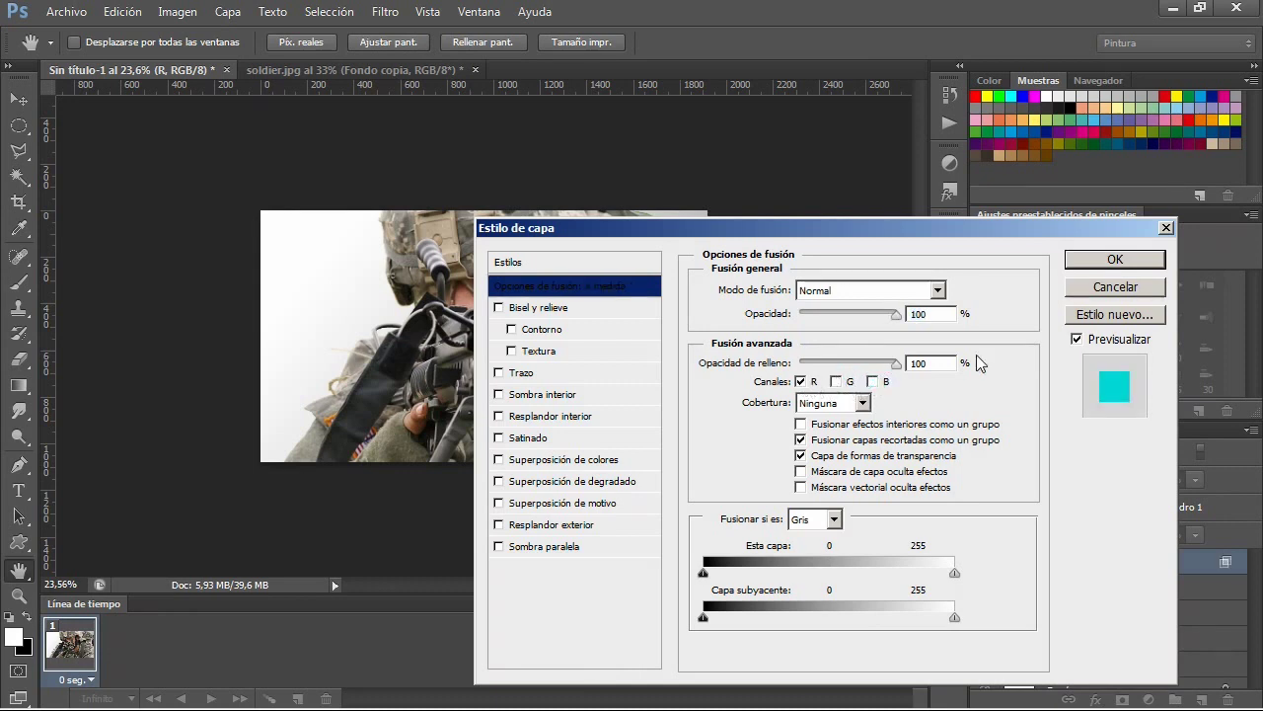
left_click(1115, 258)
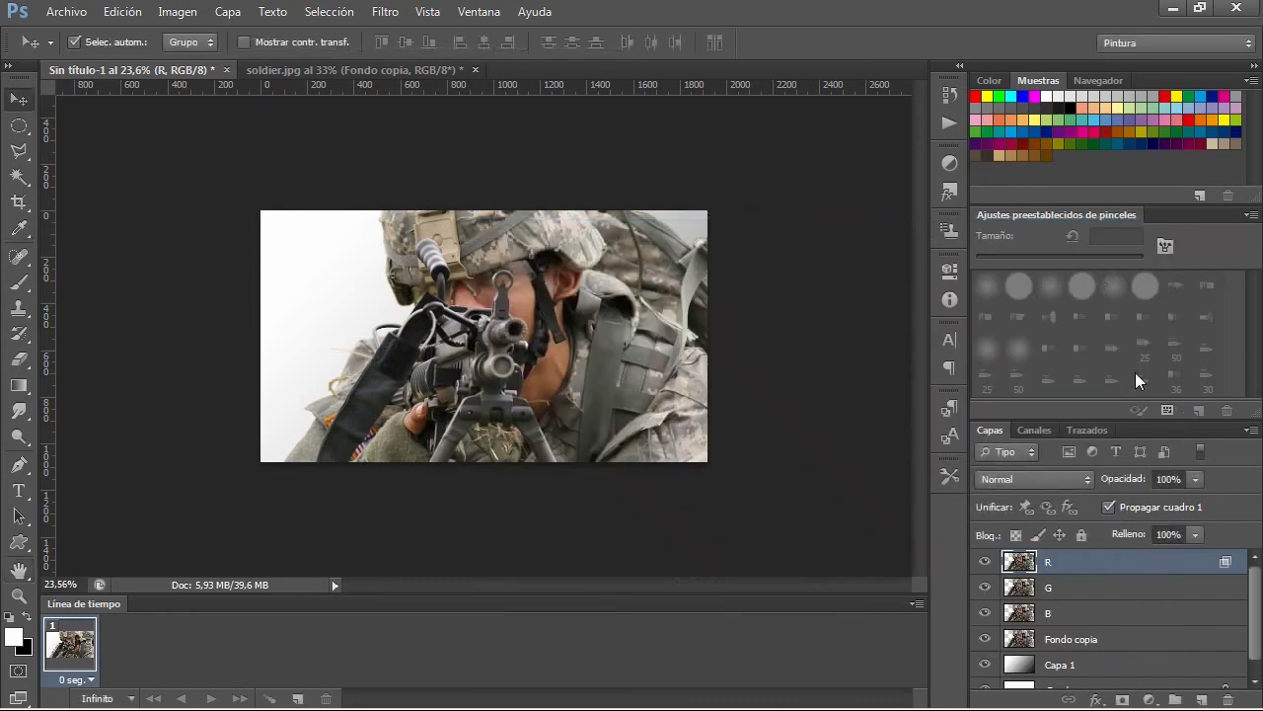
Change the top soldier layer's name from R to Red-Cyan.
right_click(1082, 564)
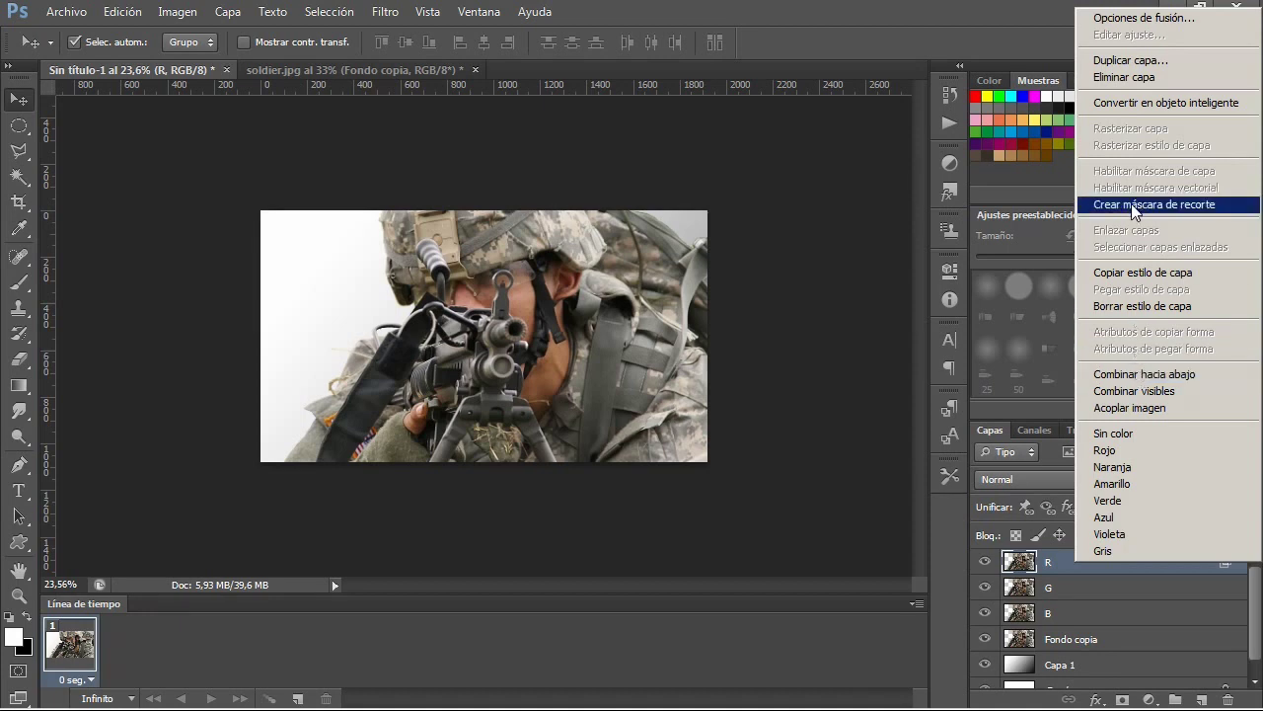
left_click(1068, 563)
double_click(1068, 564)
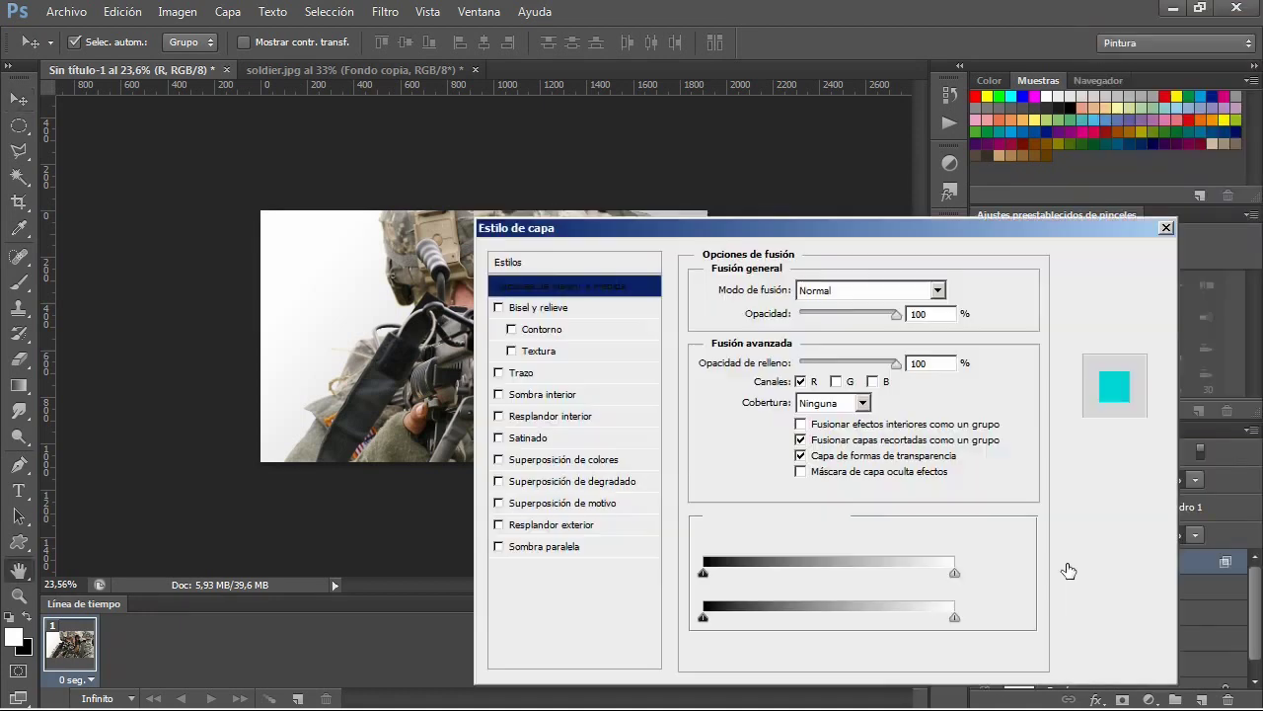
left_click(1100, 286)
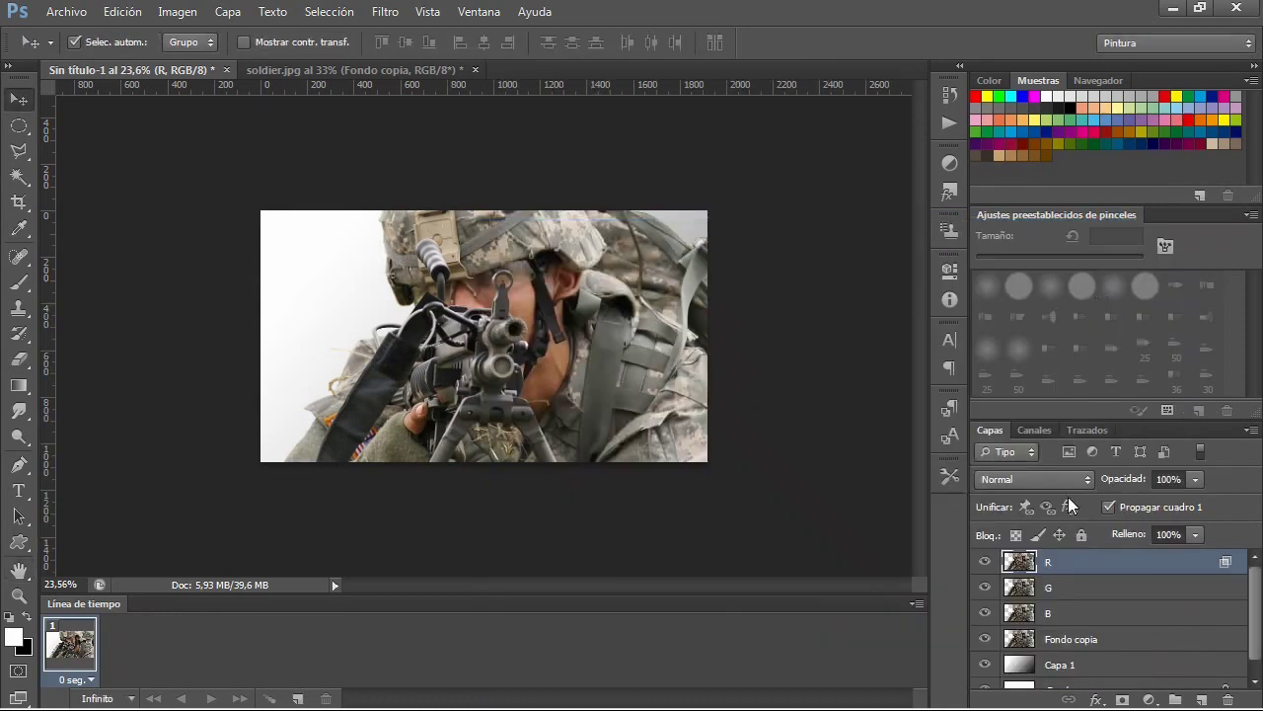
double_click(1068, 562)
type("yan")
key("Return")
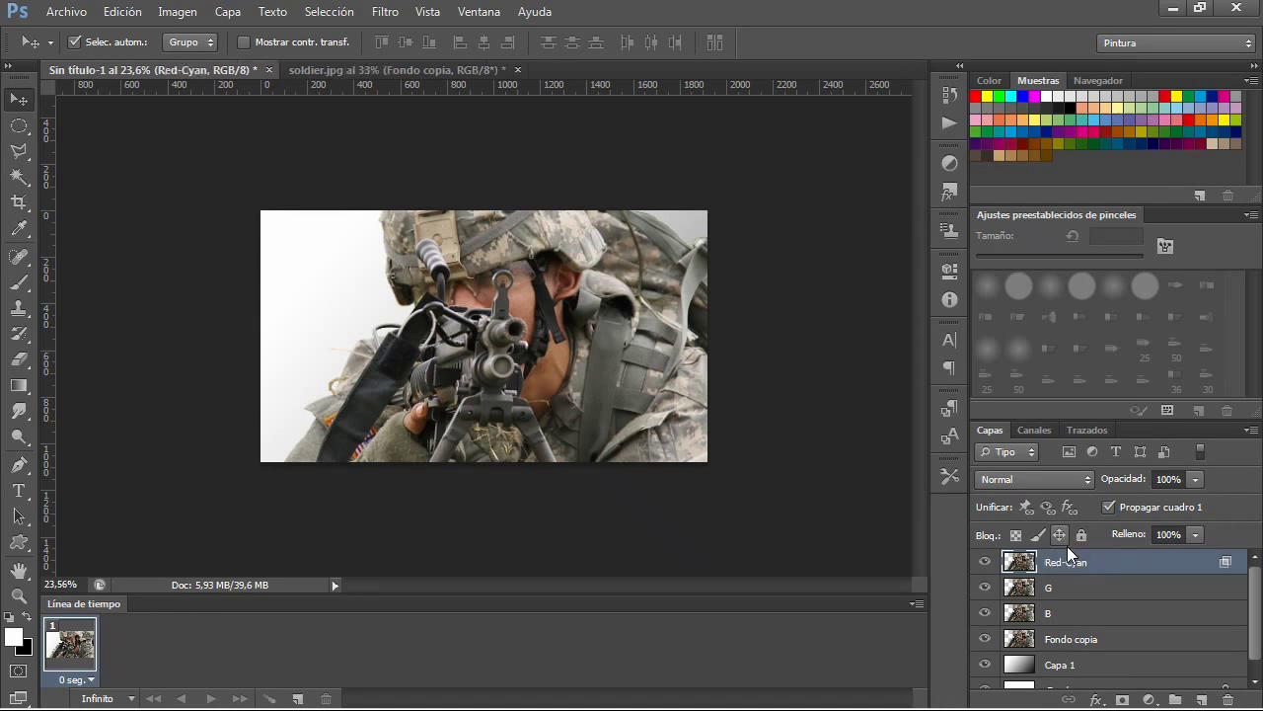
Uncheck the R and B channels in layer G's blending options, leaving only green.
left_click(1056, 588)
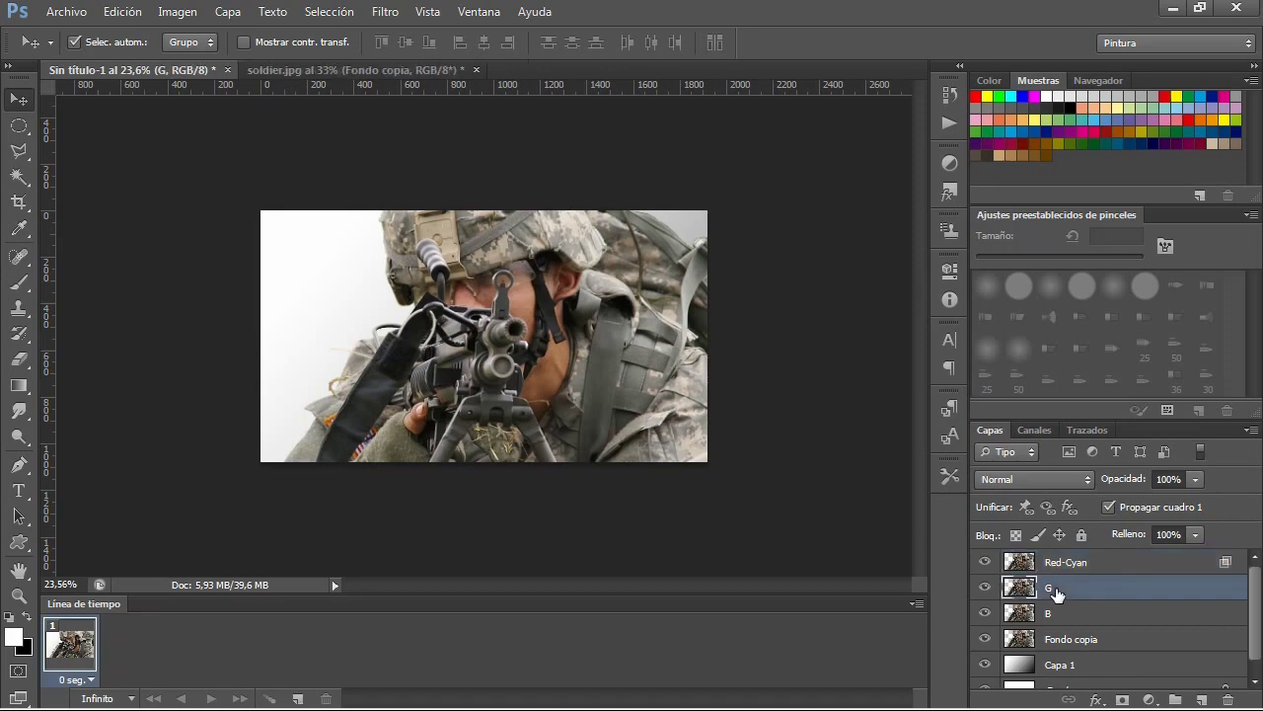
right_click(1055, 588)
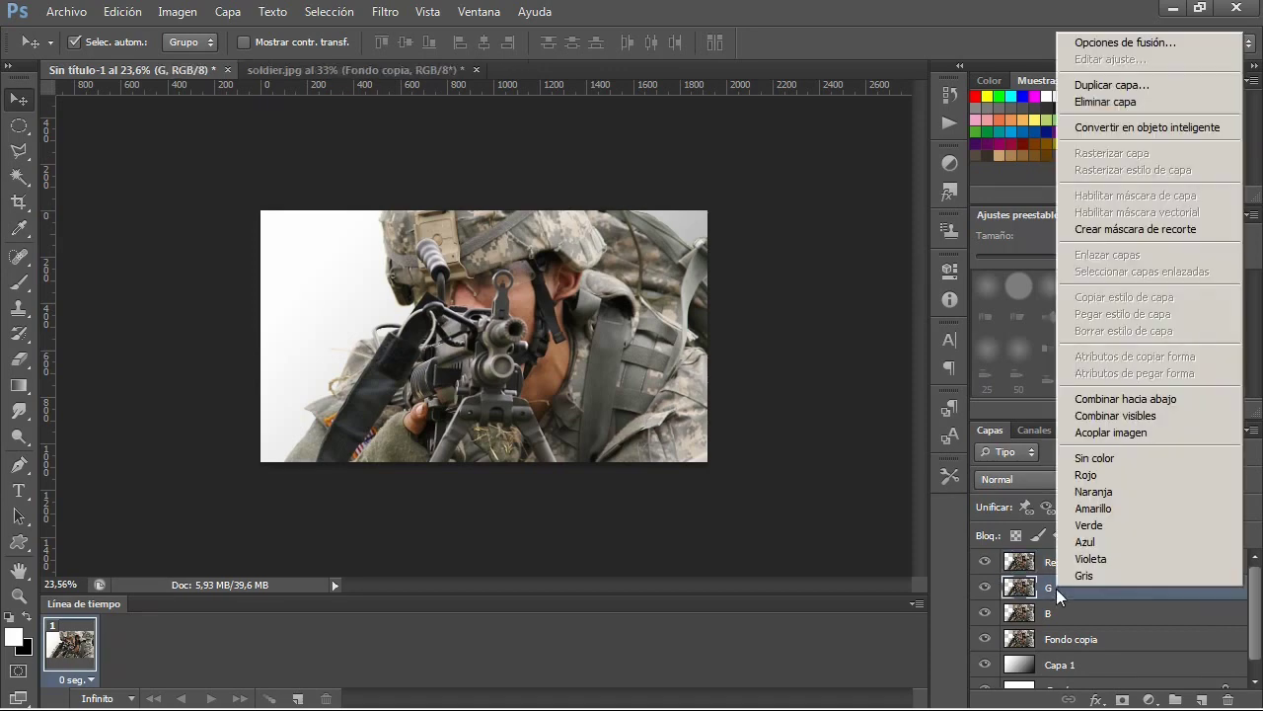
left_click(1097, 700)
left_click(1097, 699)
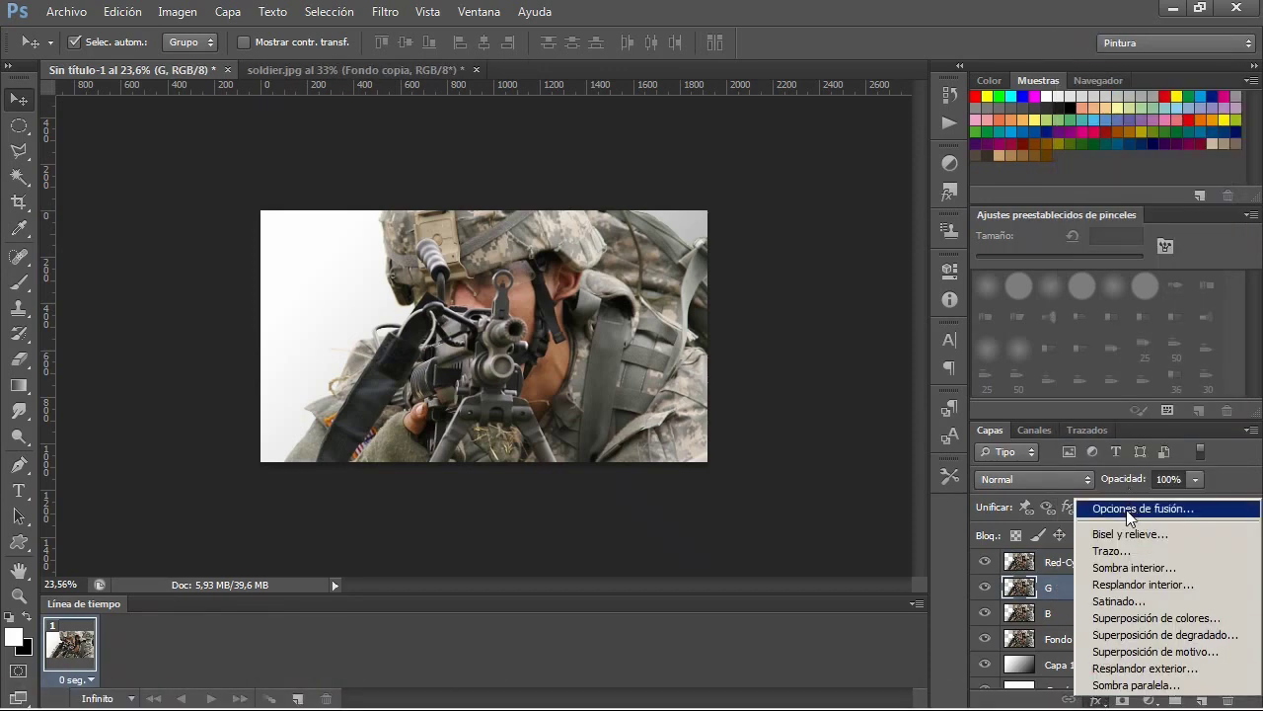
left_click(1082, 508)
left_click(800, 381)
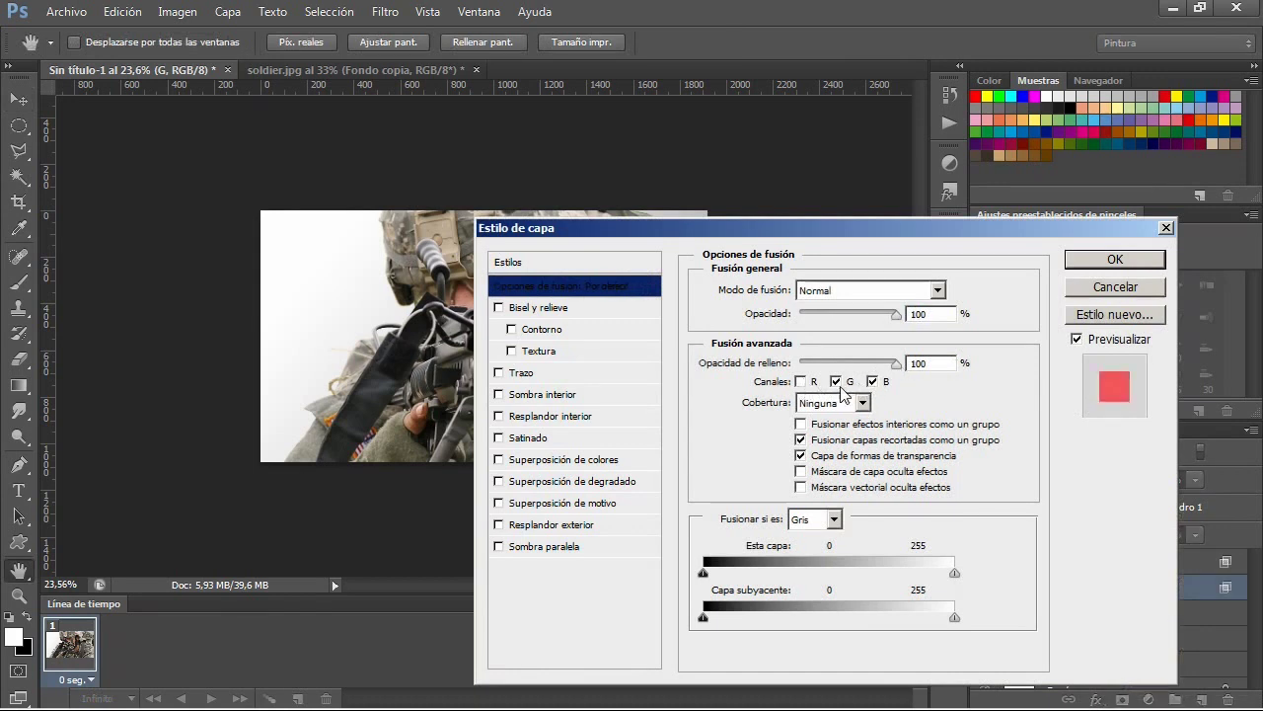
left_click(873, 382)
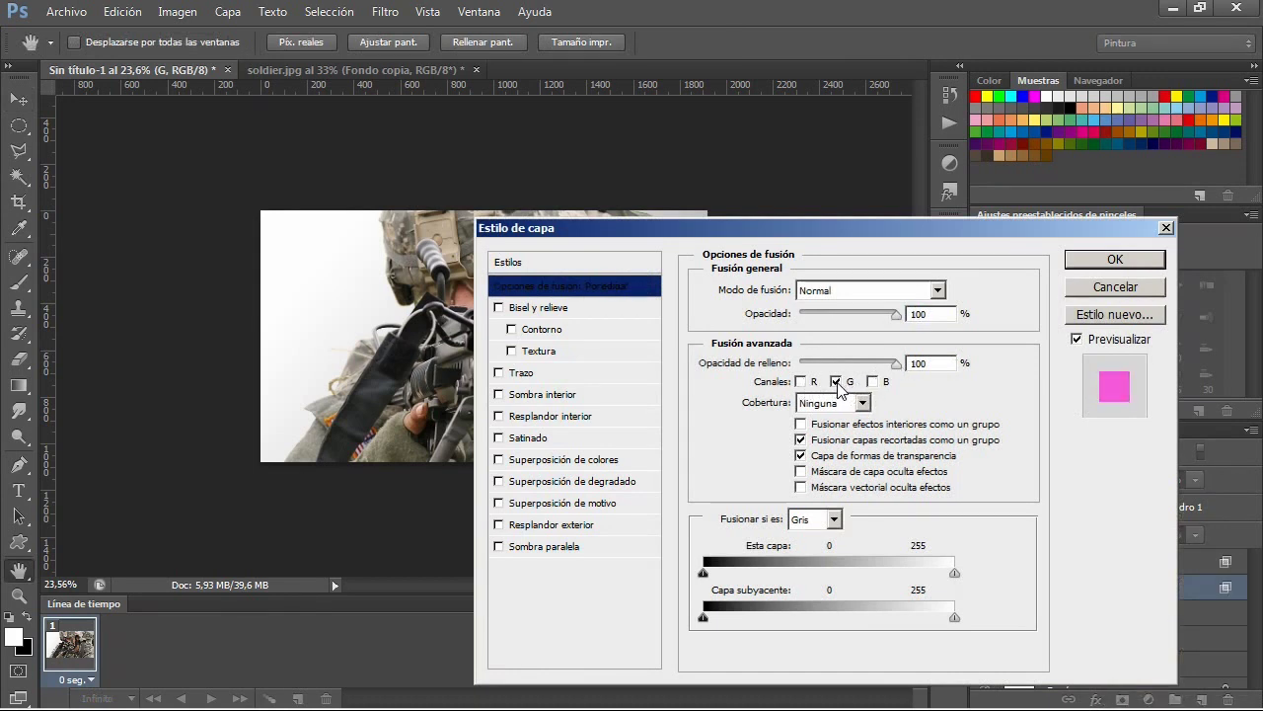
left_click(1119, 261)
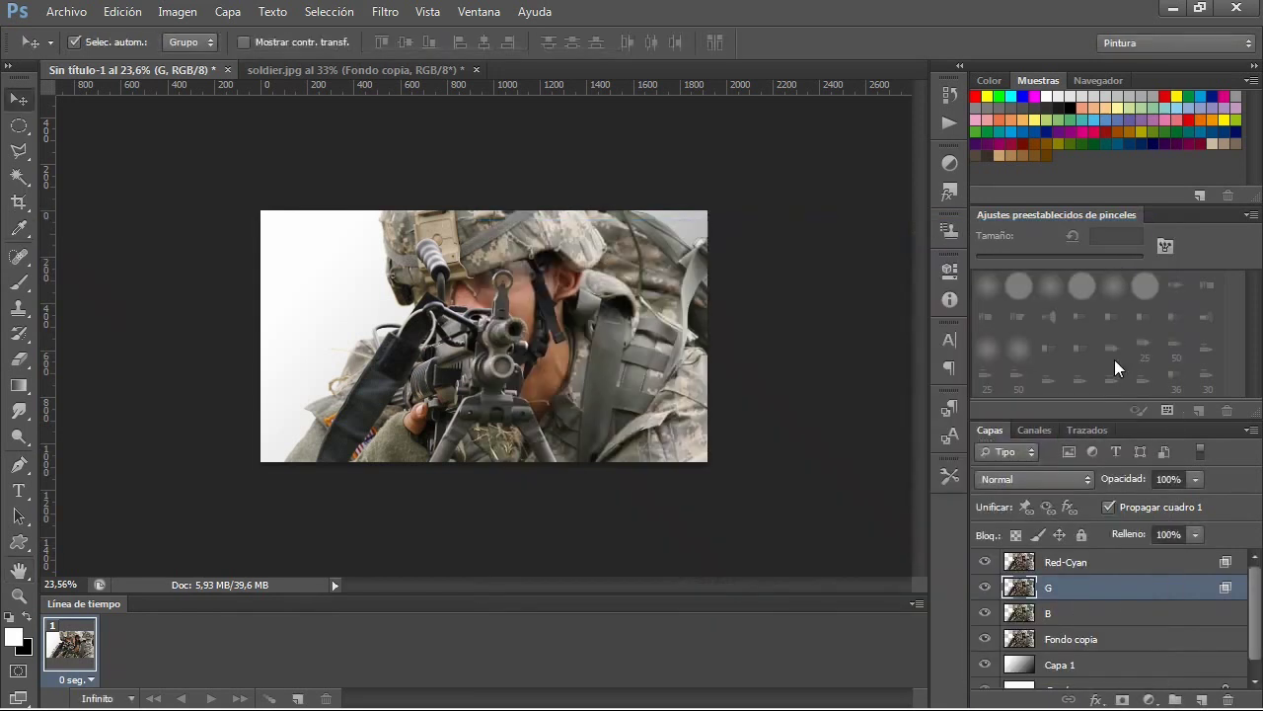
Rename layer G to Green-Magenta.
right_click(1083, 586)
left_click(1048, 590)
double_click(1048, 589)
type("Gr")
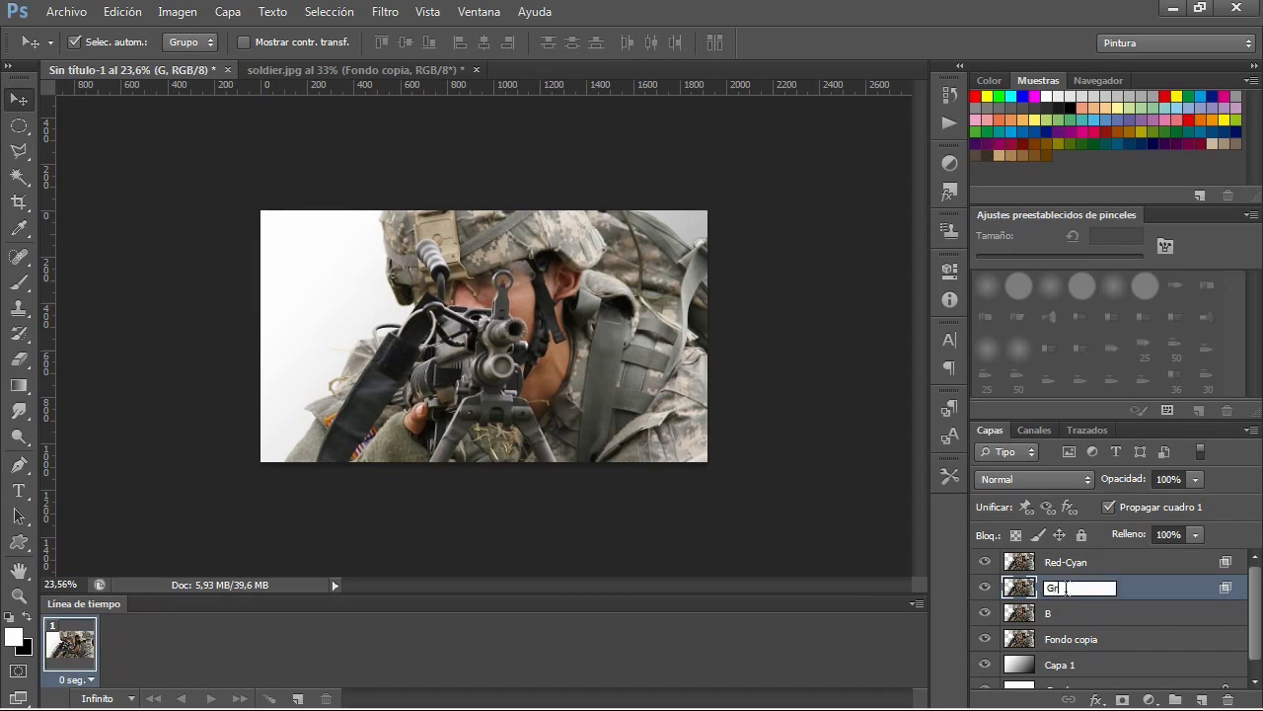
type("ee")
type("n")
type("-Magenta")
key("Return")
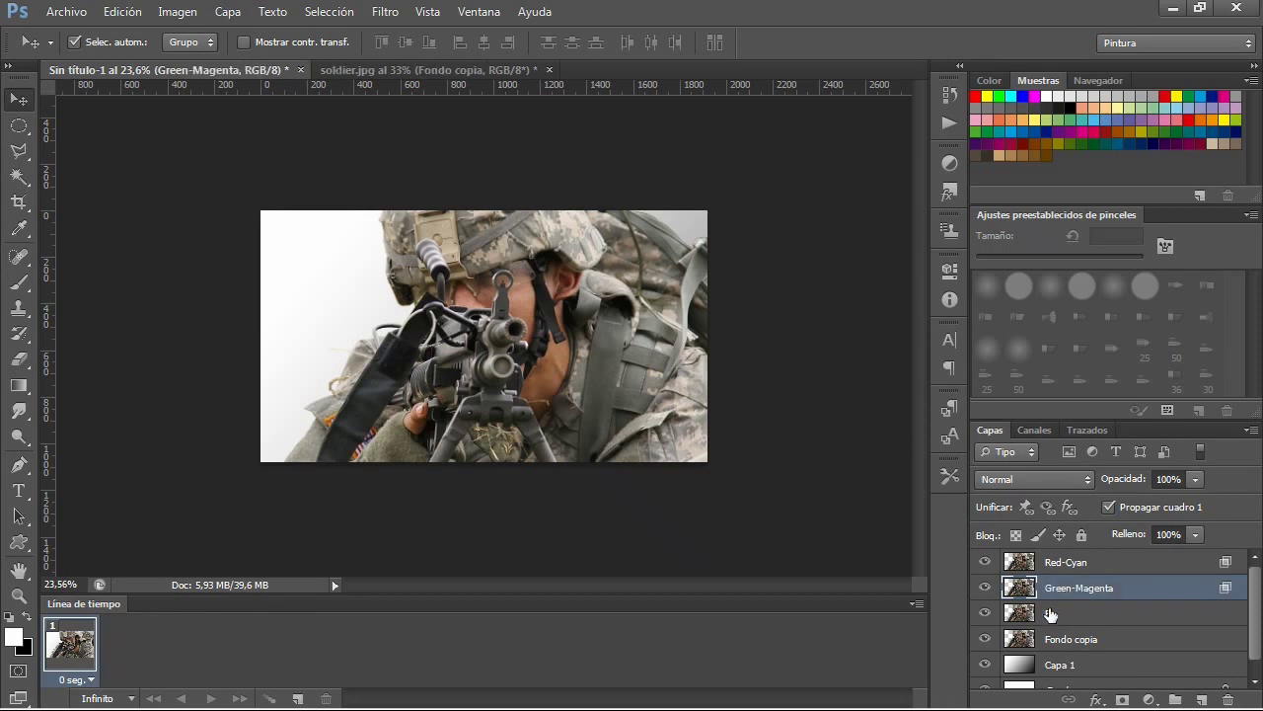
Switch off the R and G channels in layer B's blending options, leaving only blue.
right_click(1040, 613)
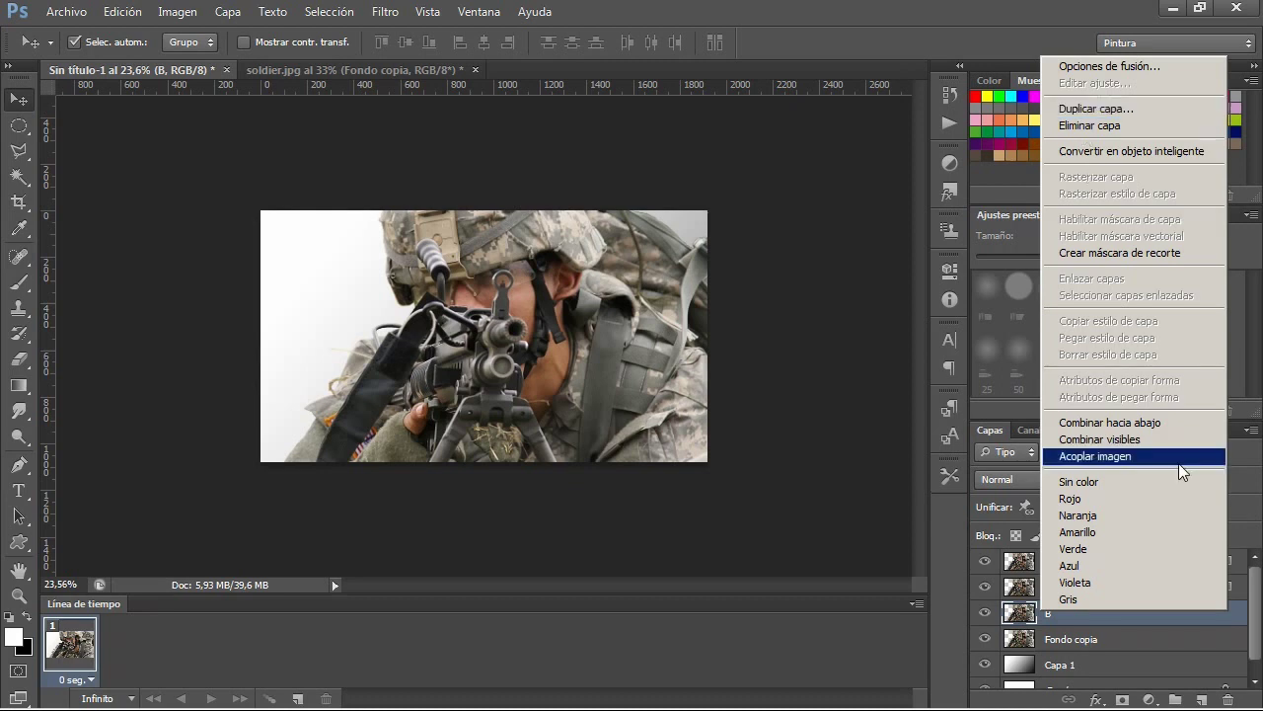
left_click(1177, 624)
left_click(1103, 567)
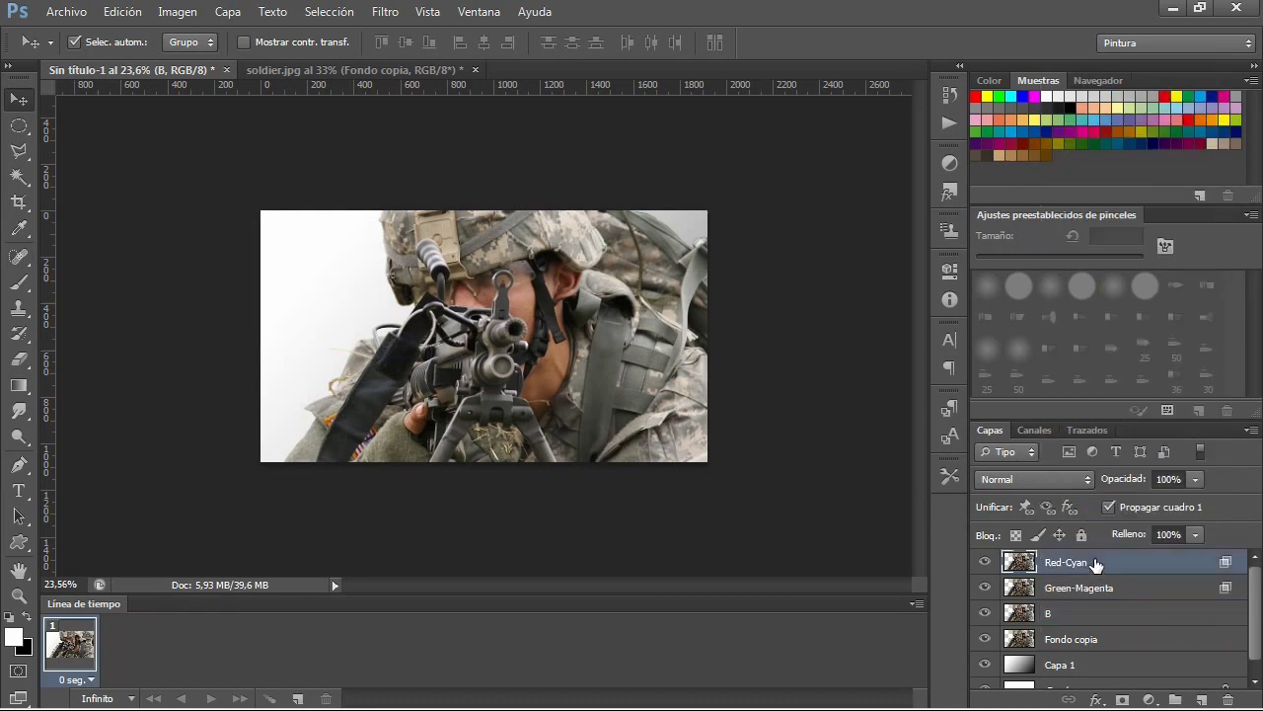
left_click(1068, 624)
right_click(1063, 611)
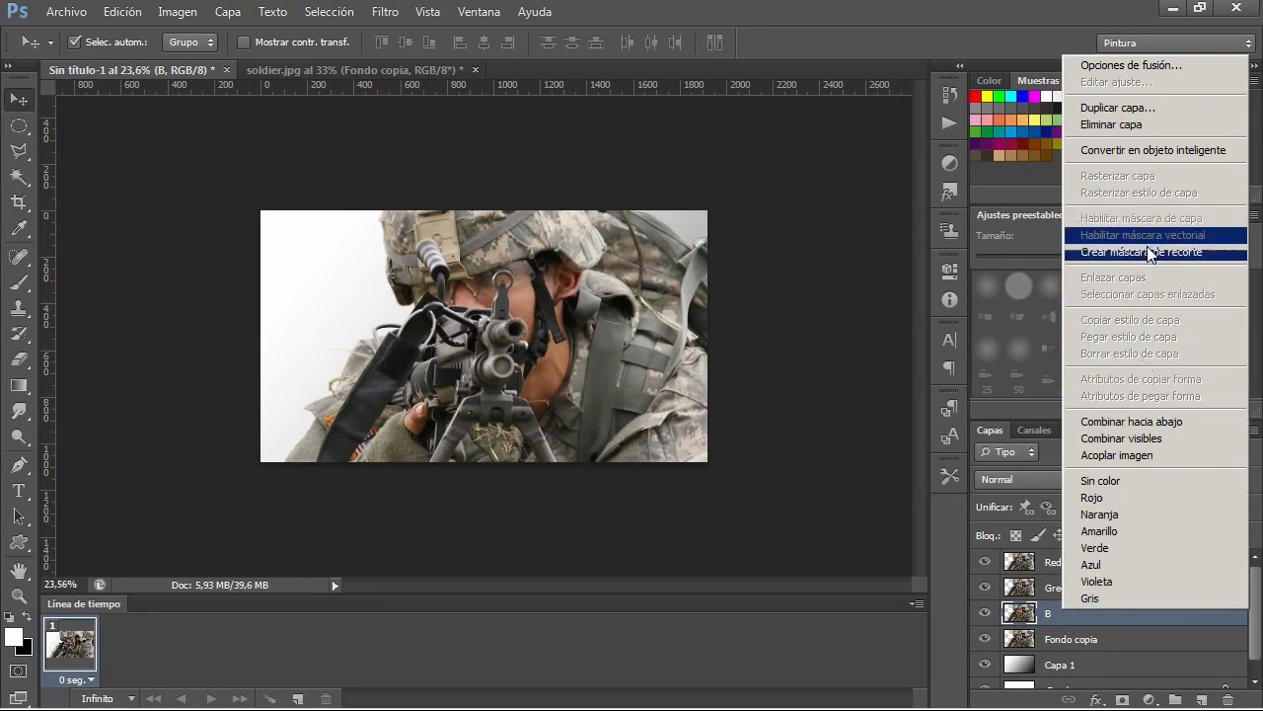
left_click(1117, 75)
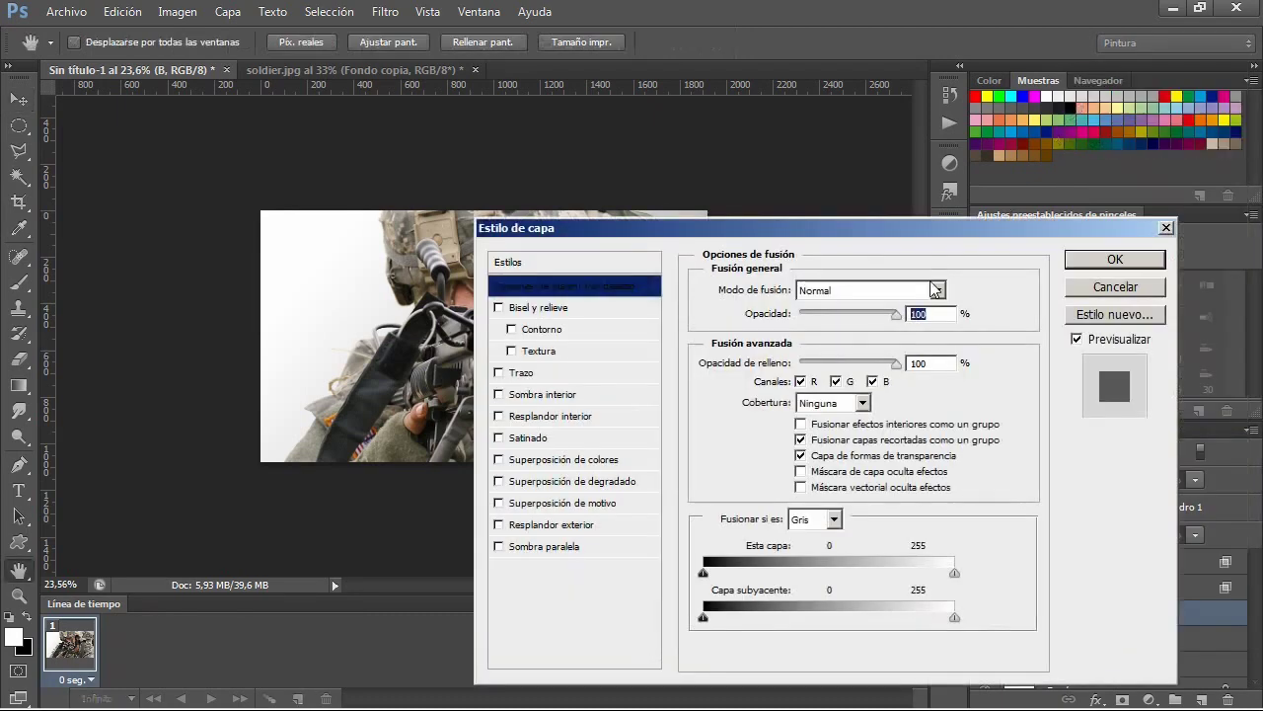
left_click(800, 381)
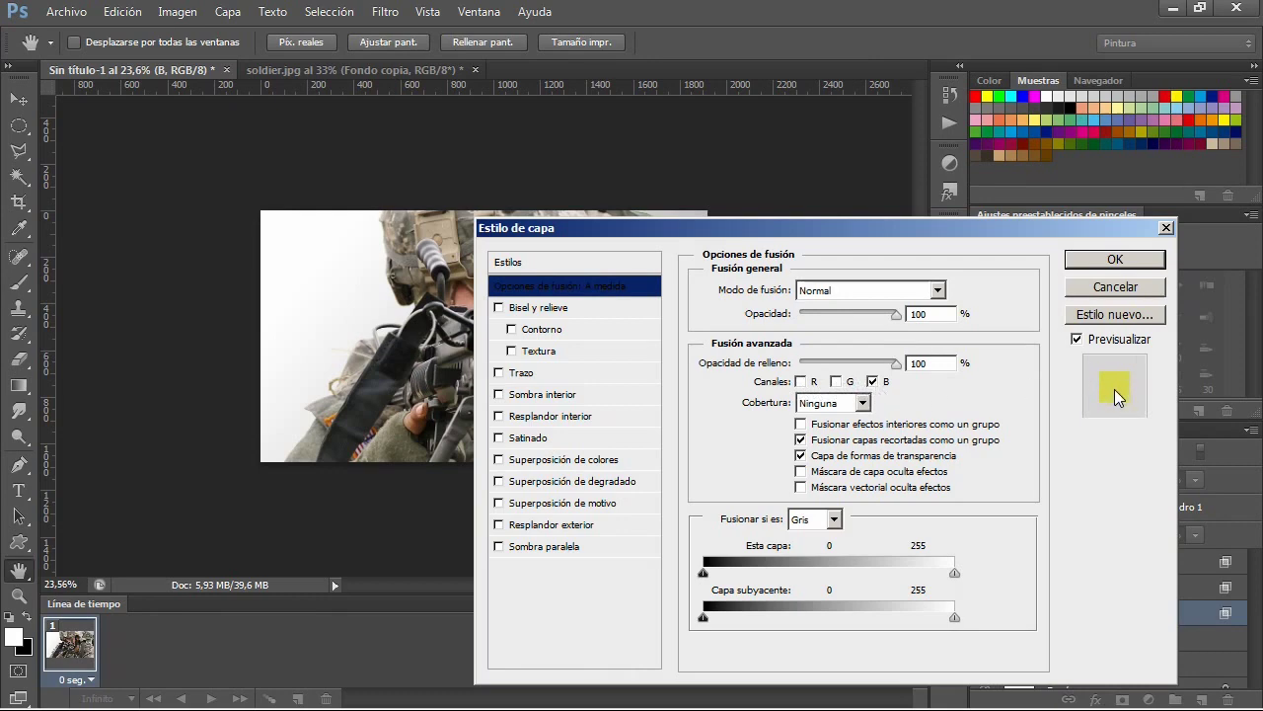
left_click(1106, 257)
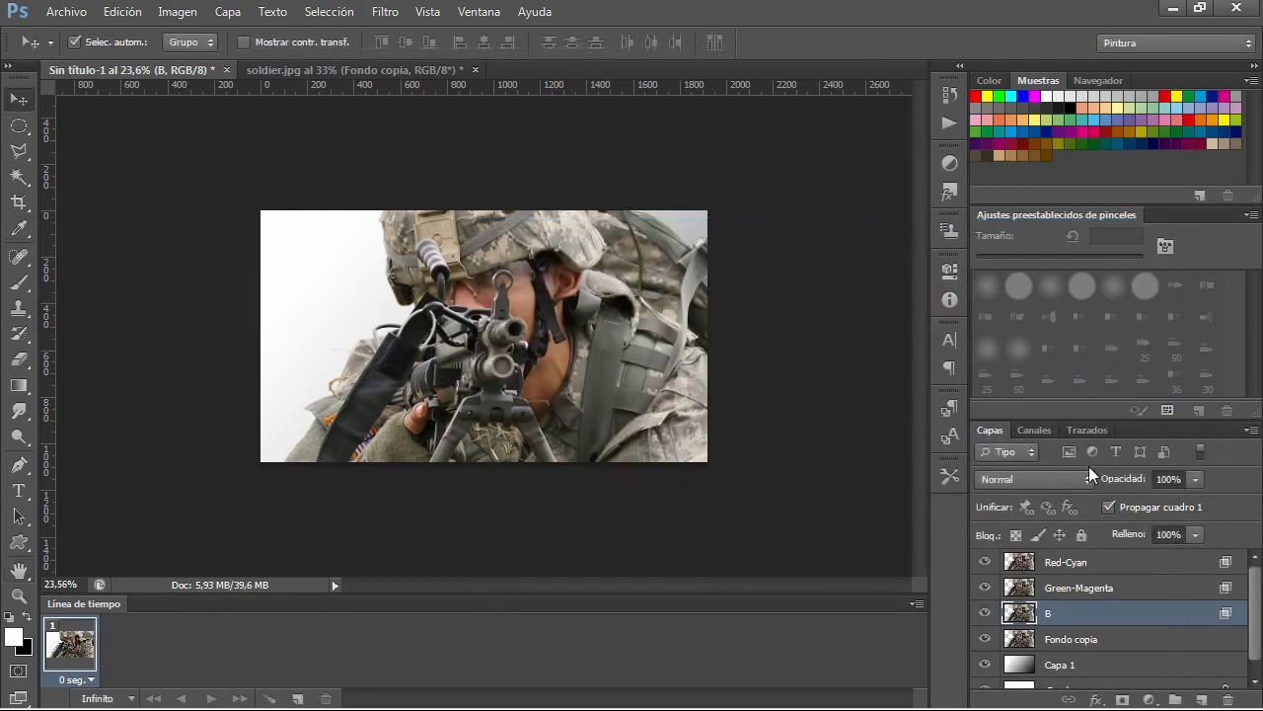
Rename layer B to Blue-Yellow.
right_click(1052, 615)
key("Escape")
double_click(1050, 615)
key("Return")
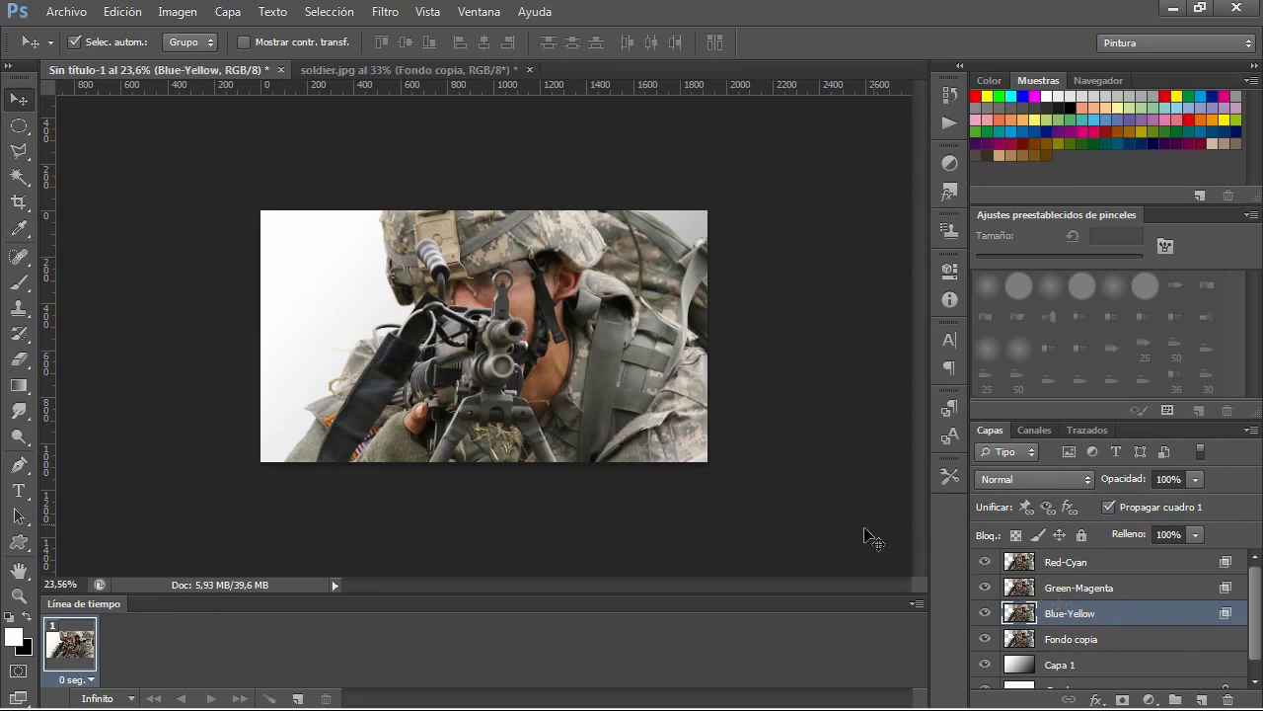
scroll(390, 427, "up", 1)
scroll(390, 427, "up", 1)
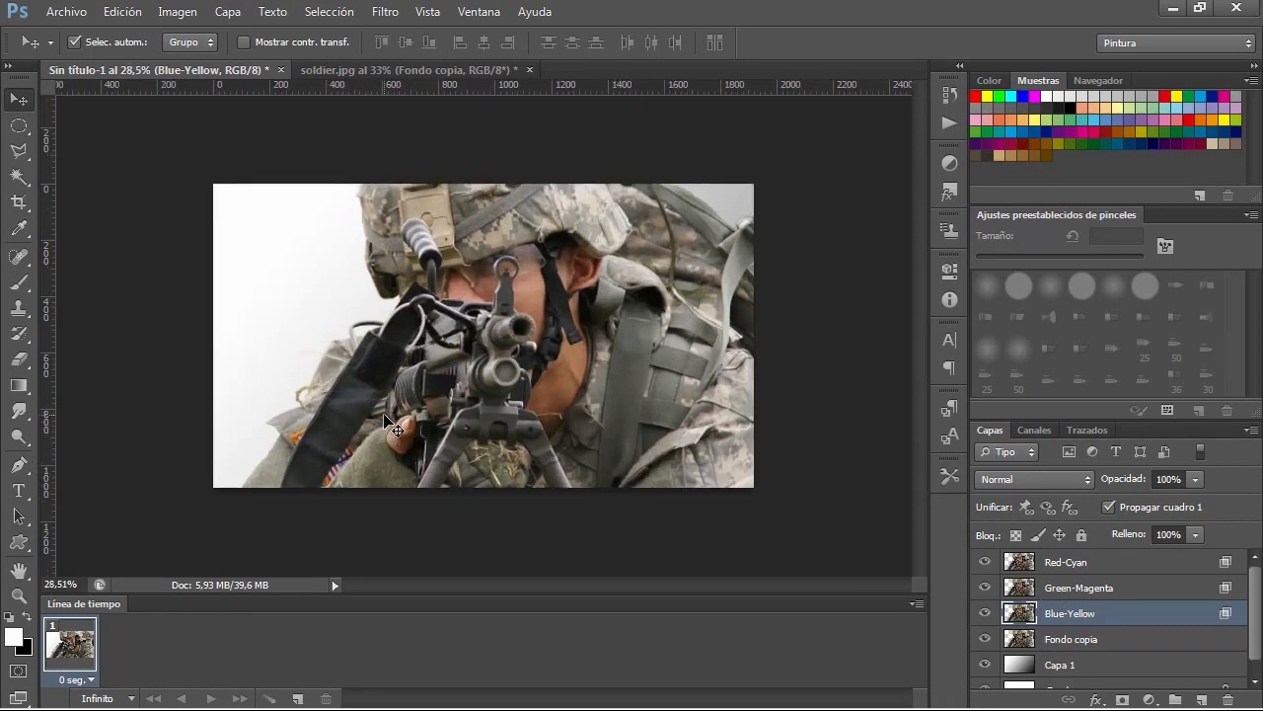
scroll(390, 426, "up", 1)
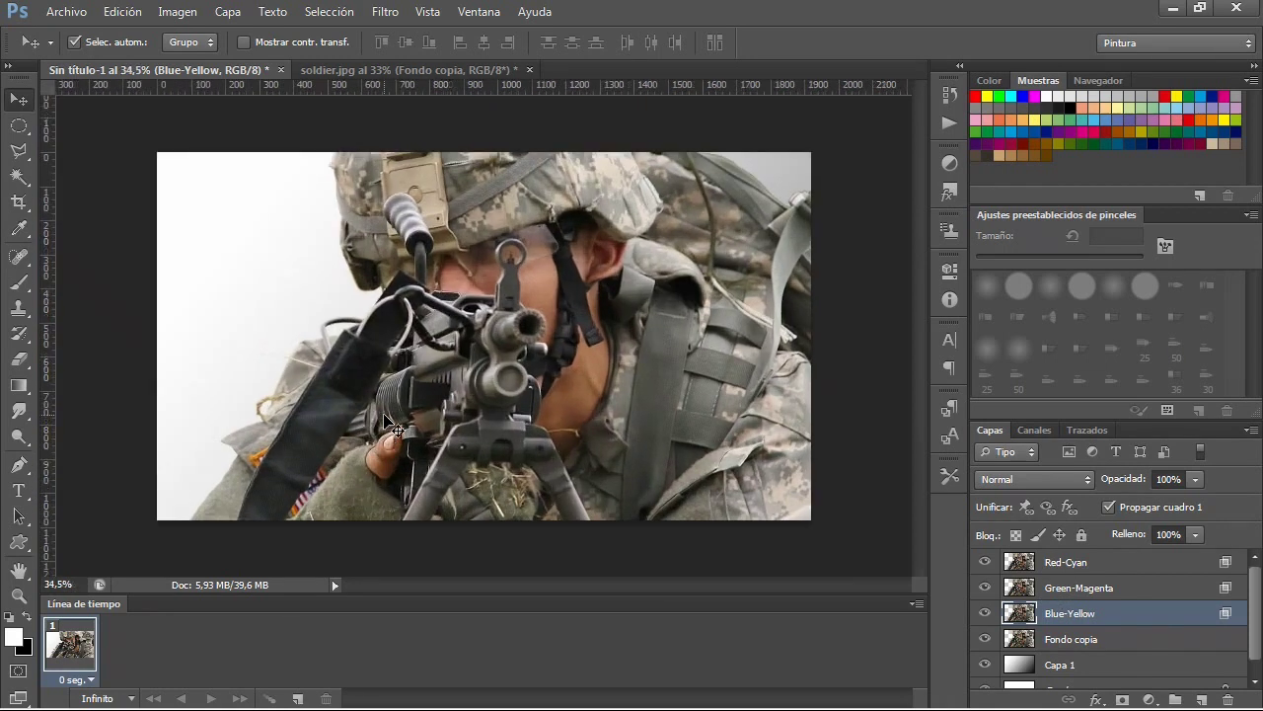
left_click(1065, 564)
left_click(1054, 641)
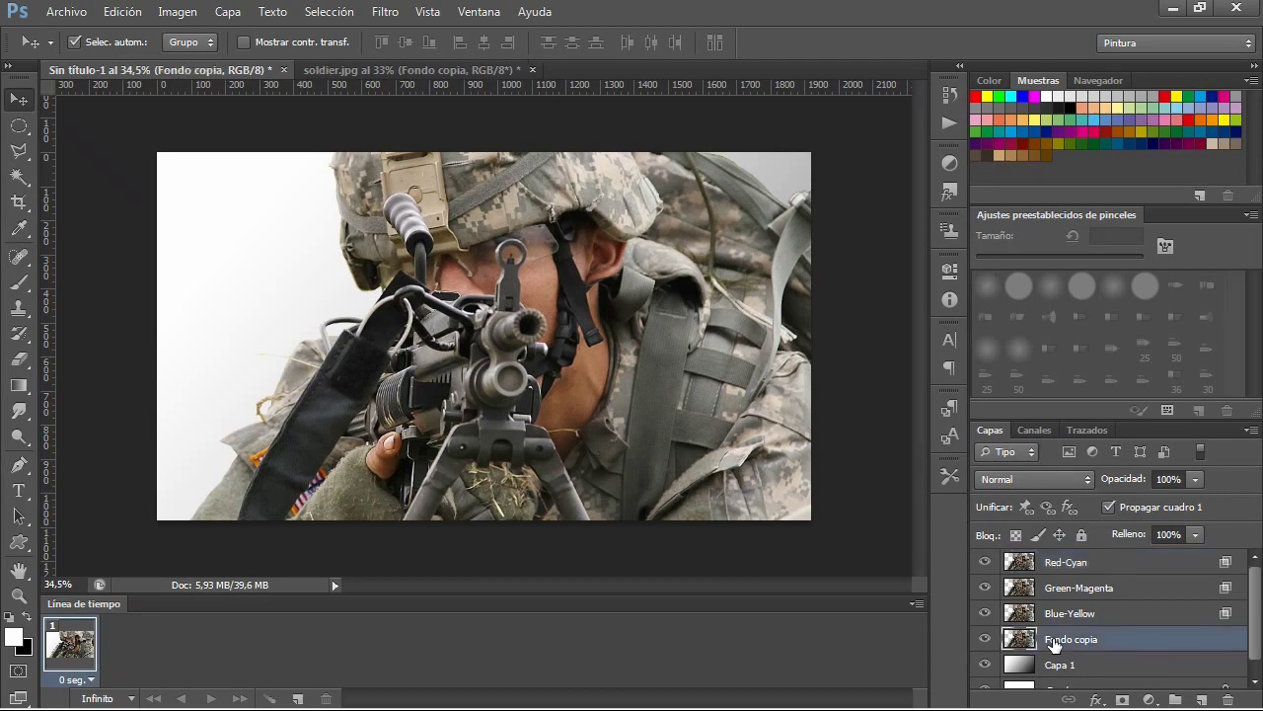
left_click(1074, 560)
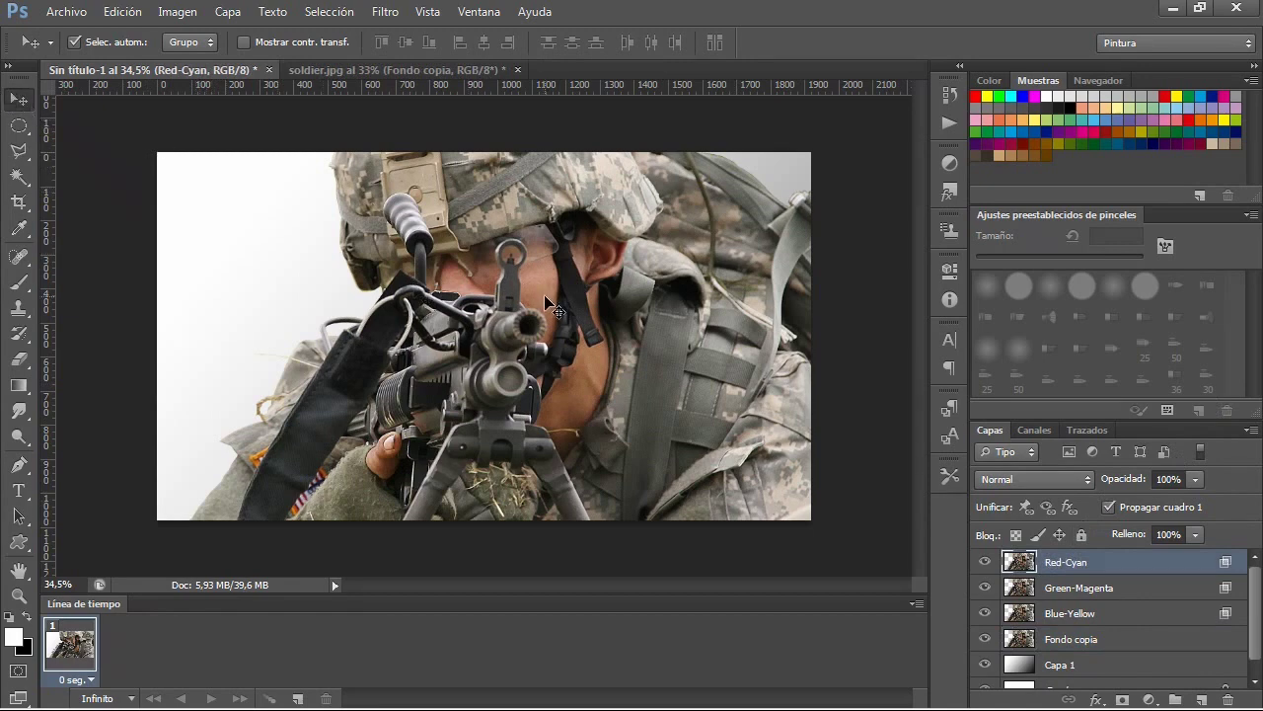
left_click_drag(546, 301, 534, 302)
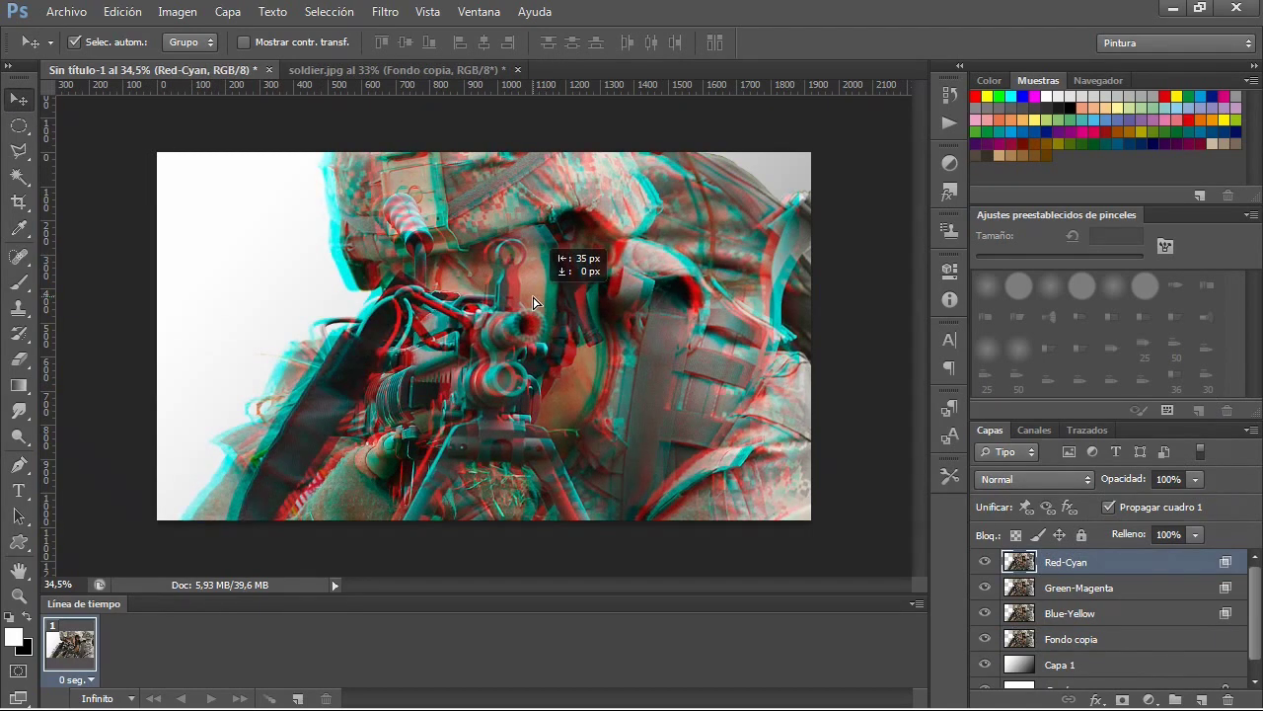
mouse_move(533, 302)
left_mouse_down()
mouse_move(550, 233)
mouse_move(522, 266)
mouse_move(533, 295)
left_mouse_up()
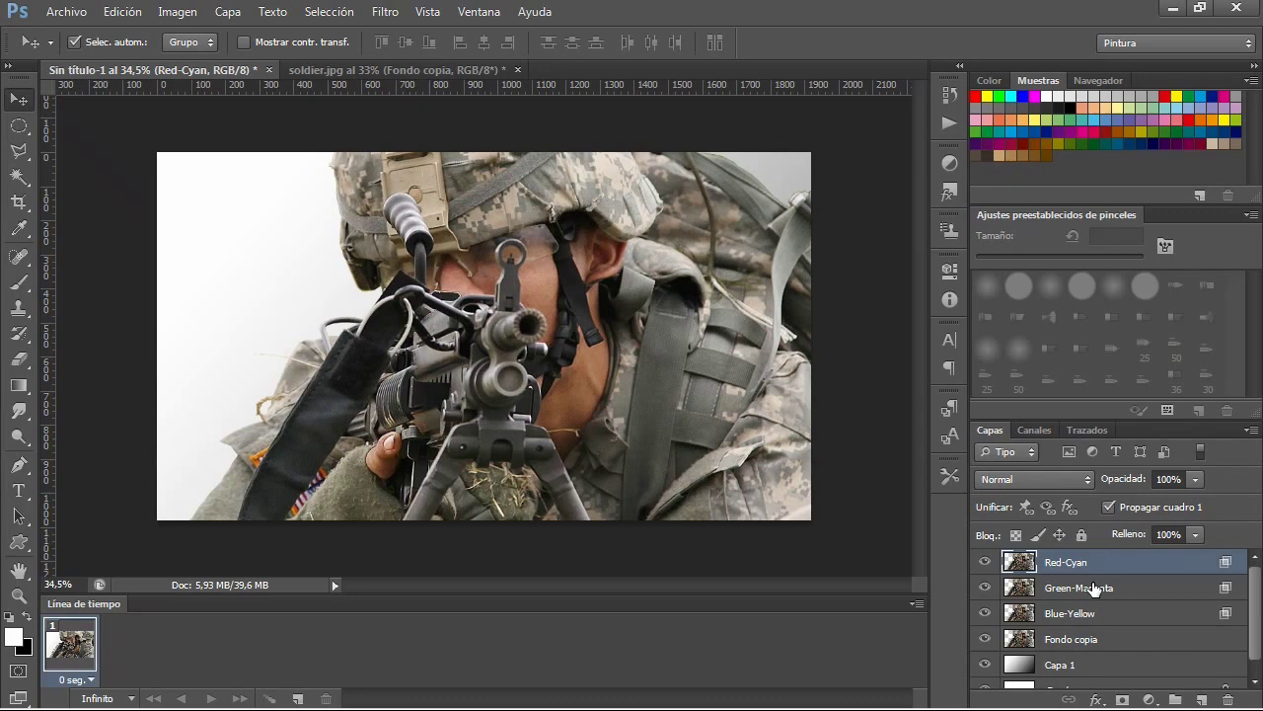
Select the Red-Cyan, Green-Magenta and Blue-Yellow layers, then try scaling them and undo it.
left_click(1092, 589)
left_click(1082, 613, "shift")
left_click(1083, 564, "shift")
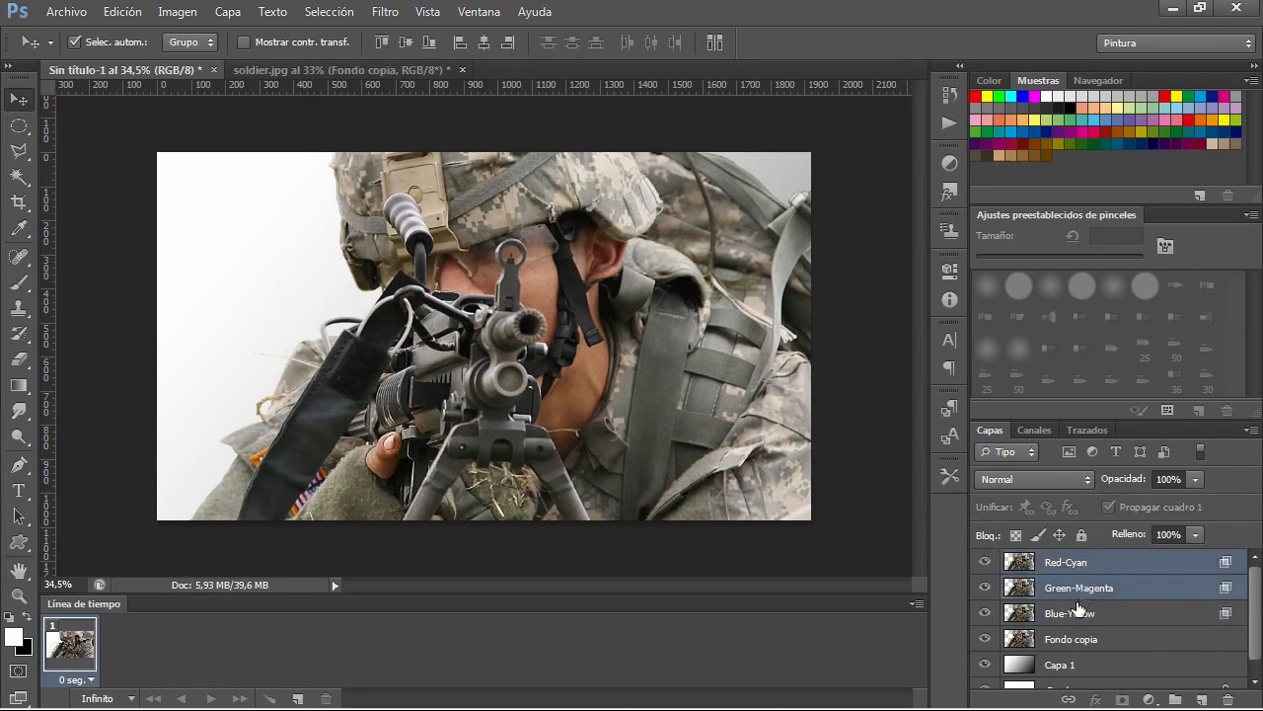
left_click(1074, 615, "shift")
key("ctrl+t")
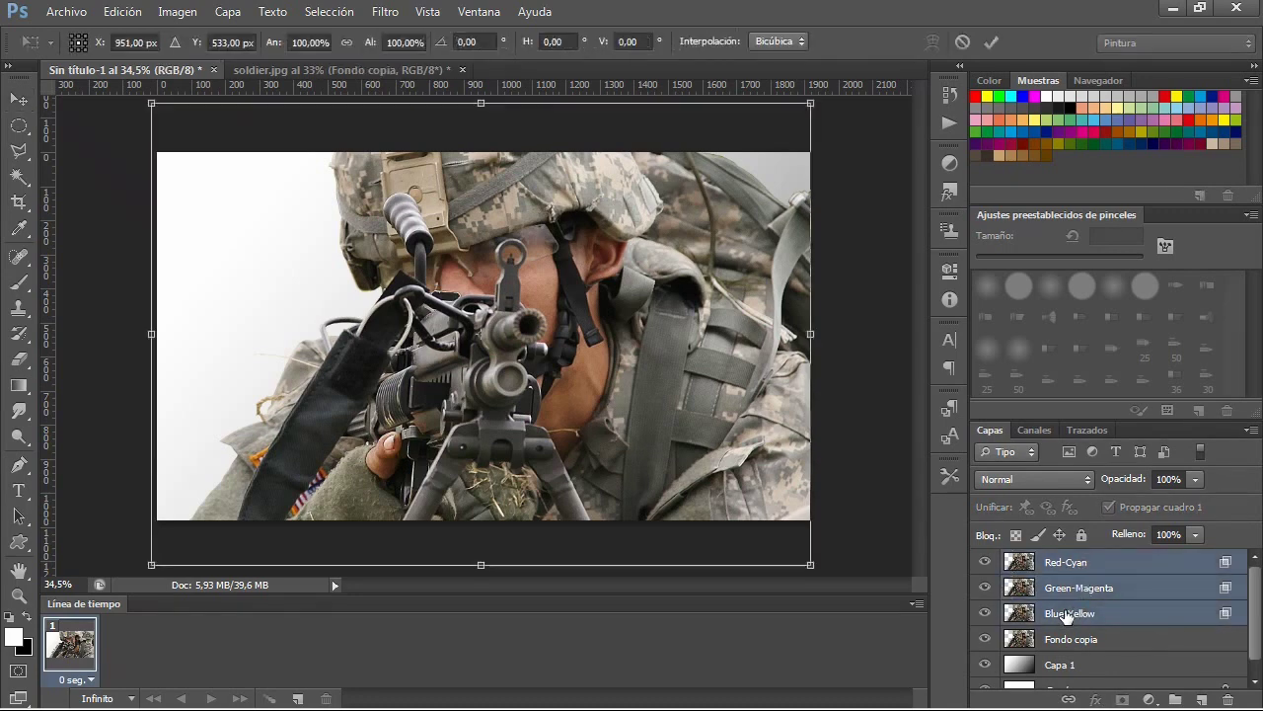
key("ctrl+0")
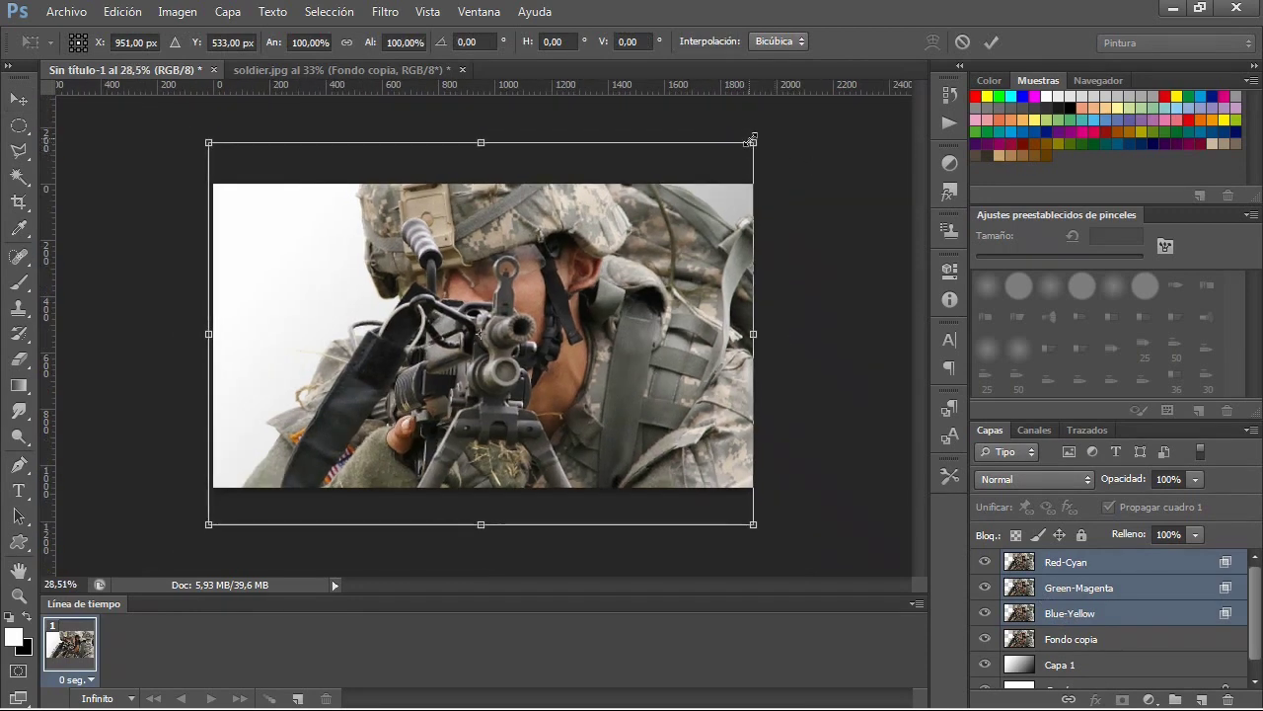
left_click_drag(753, 143, 793, 112)
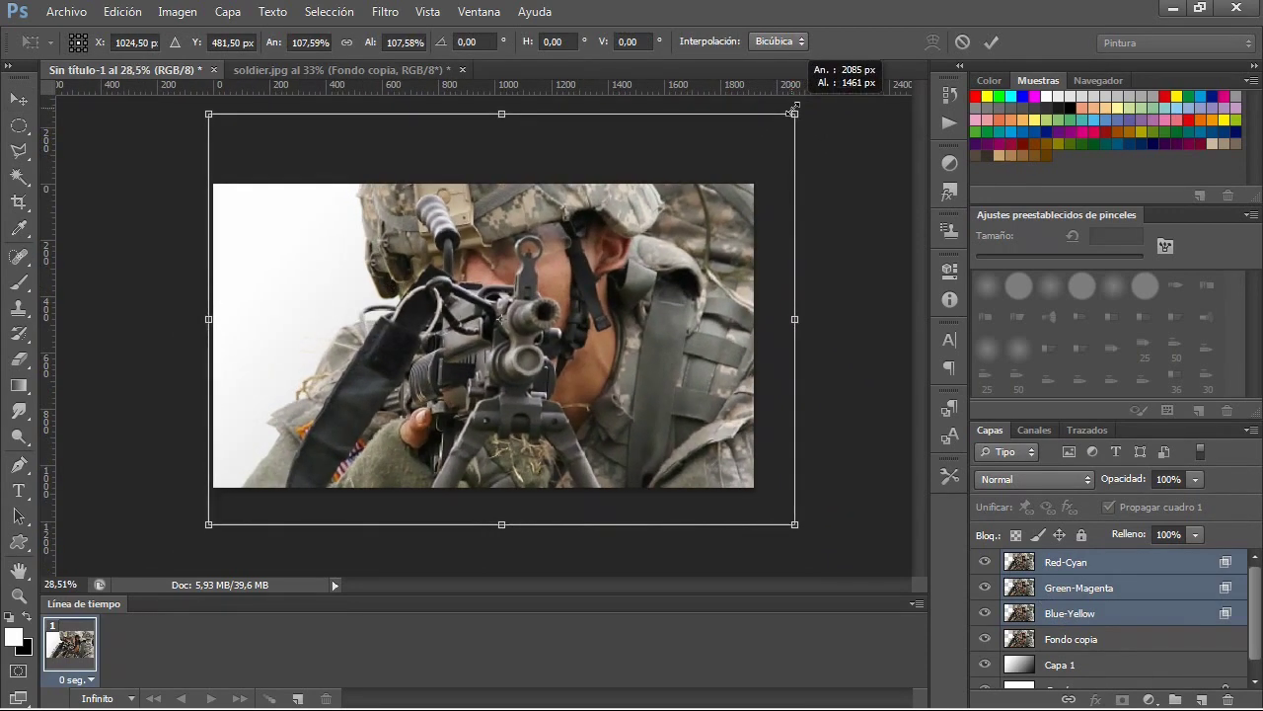
key("ctrl+z")
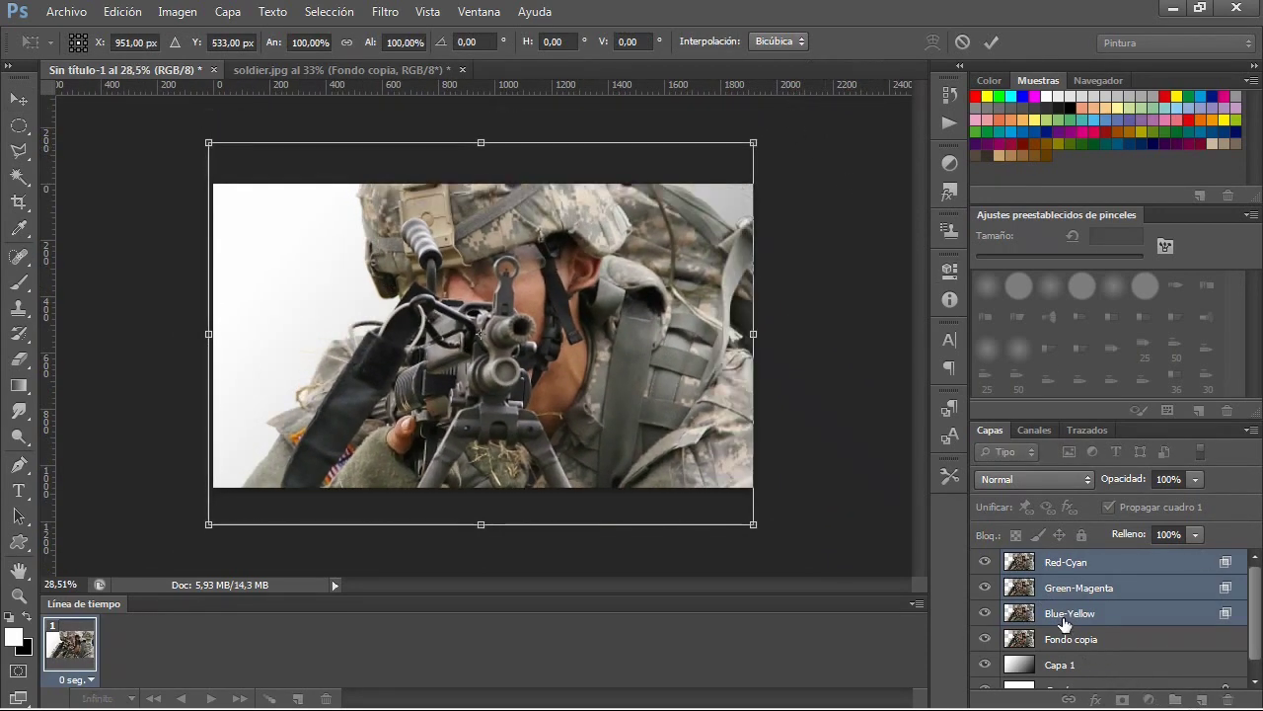
key("Return")
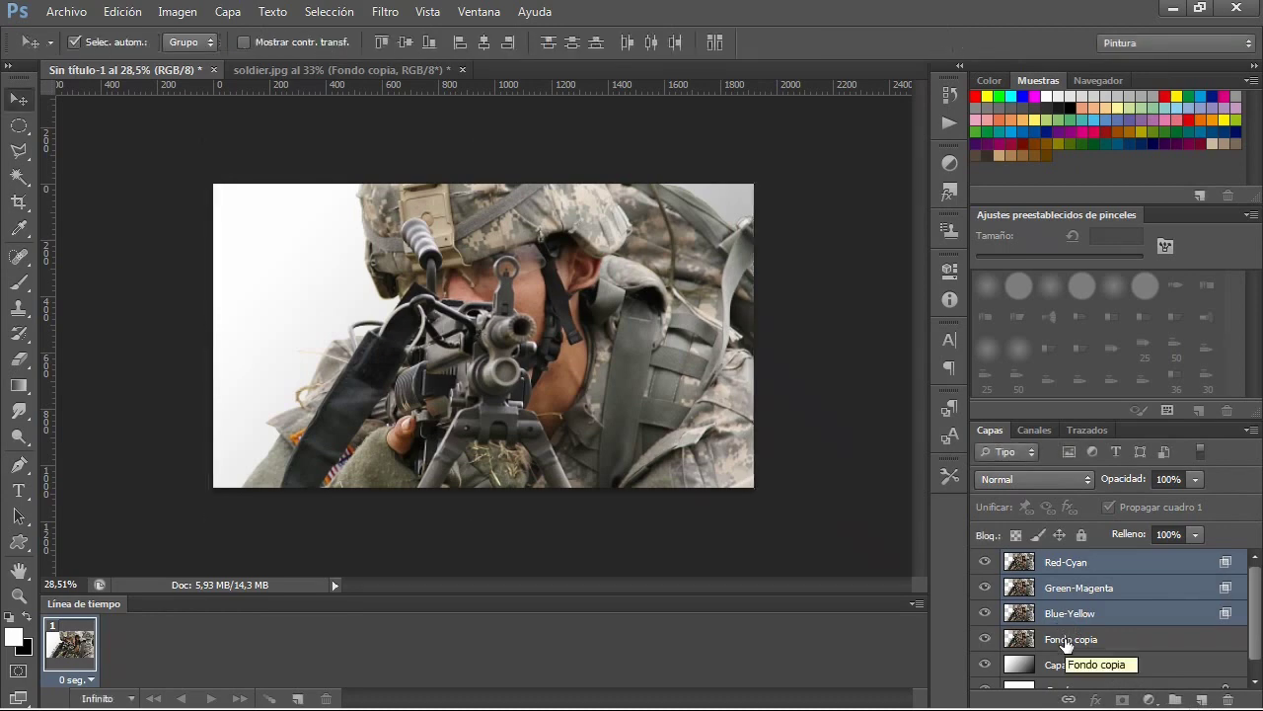
Add Fondo copia to the selection and scale all four layers to about 110.68%.
left_click(1066, 638, "shift")
key("ctrl+t")
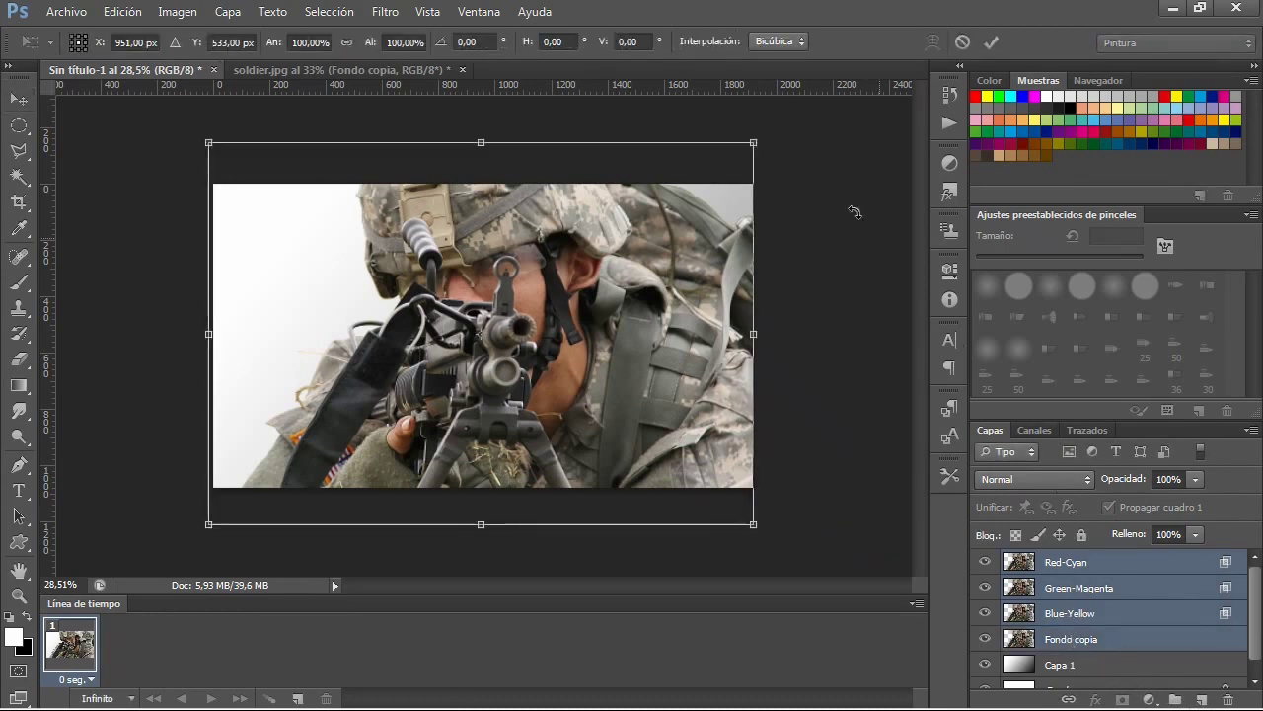
left_click_drag(755, 139, 812, 105)
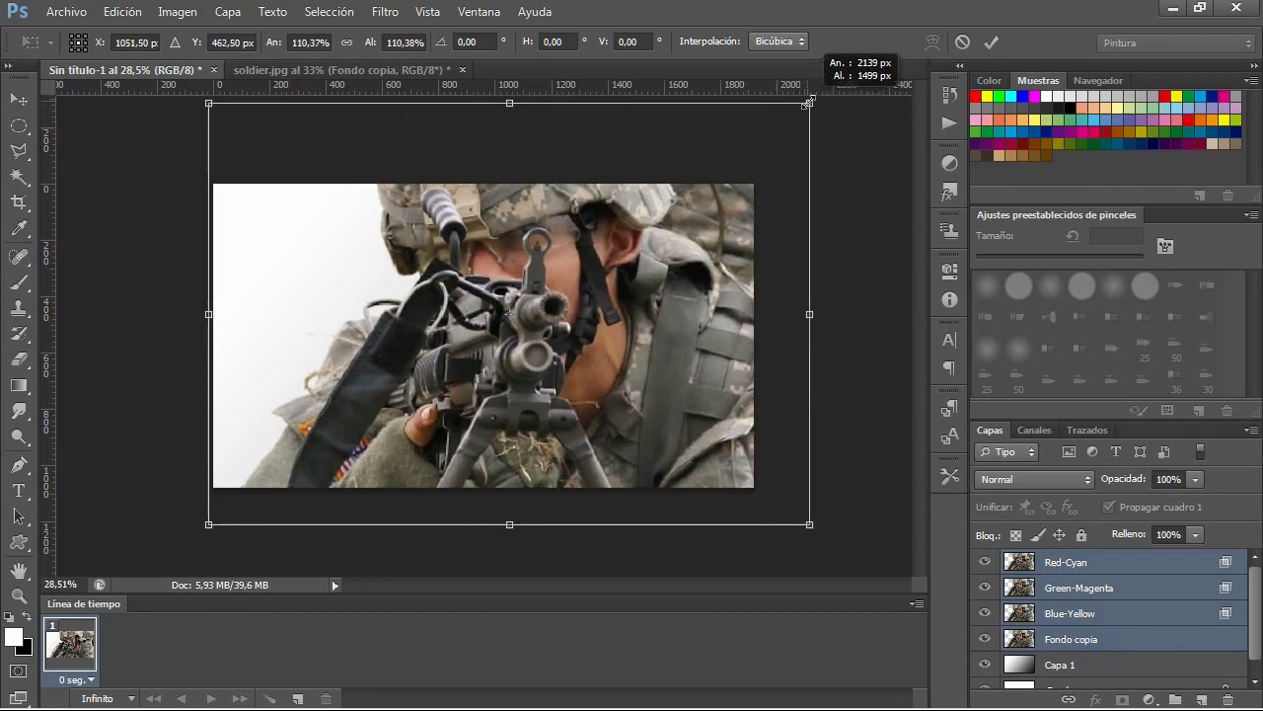
mouse_move(688, 280)
left_mouse_down()
mouse_move(670, 291)
mouse_move(656, 281)
left_mouse_up()
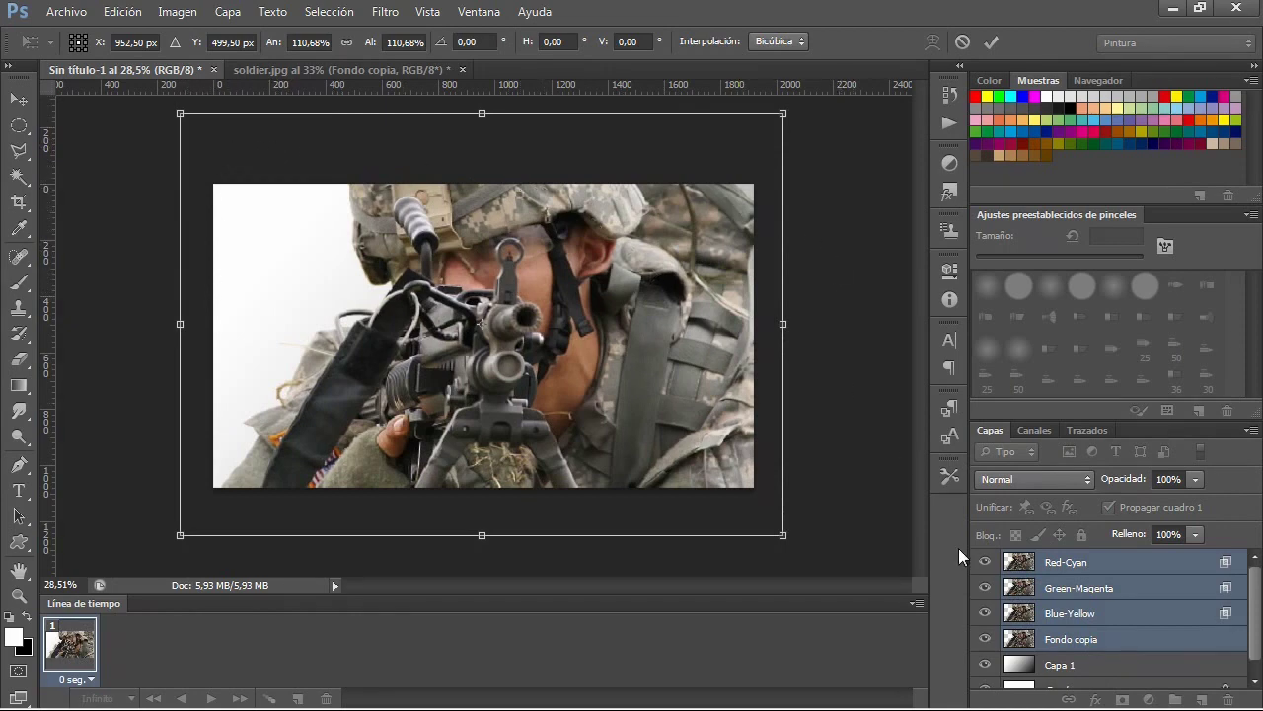
key("Return")
left_click(1071, 565)
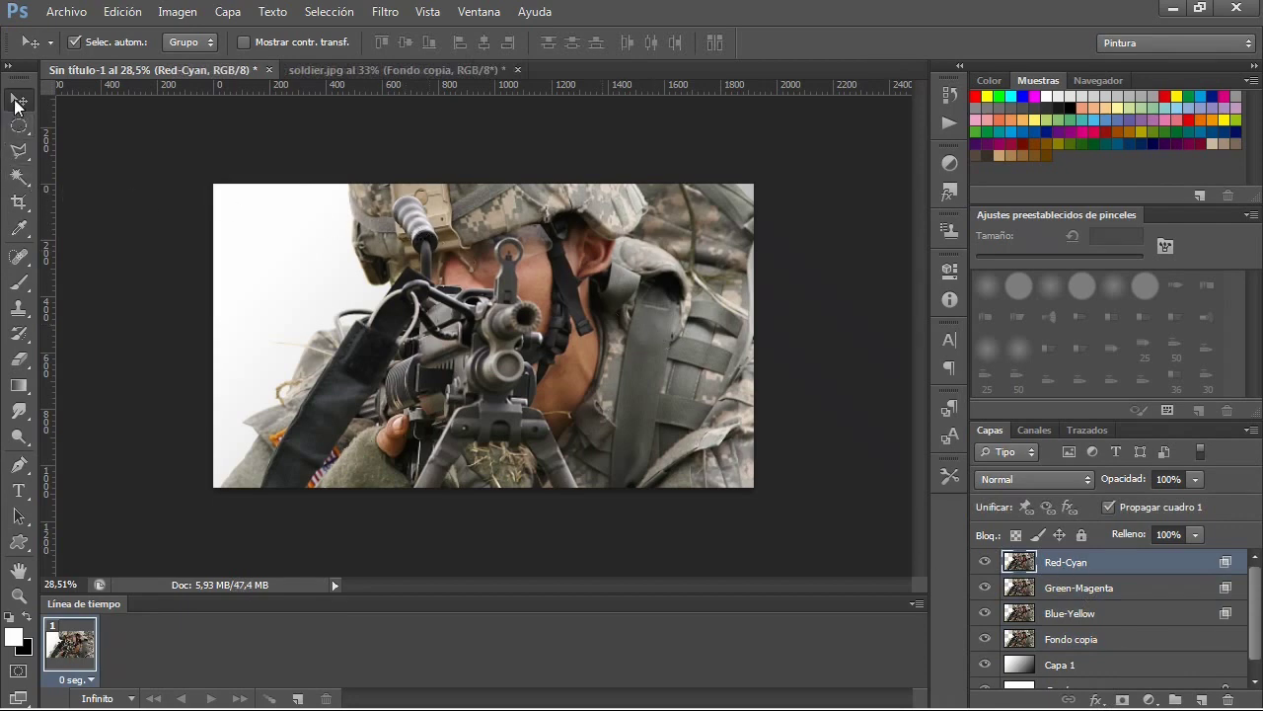
Move the Red-Cyan layer about 42 px horizontally and 35 px vertically, then zoom in to check the fringing.
left_click_drag(647, 306, 635, 306)
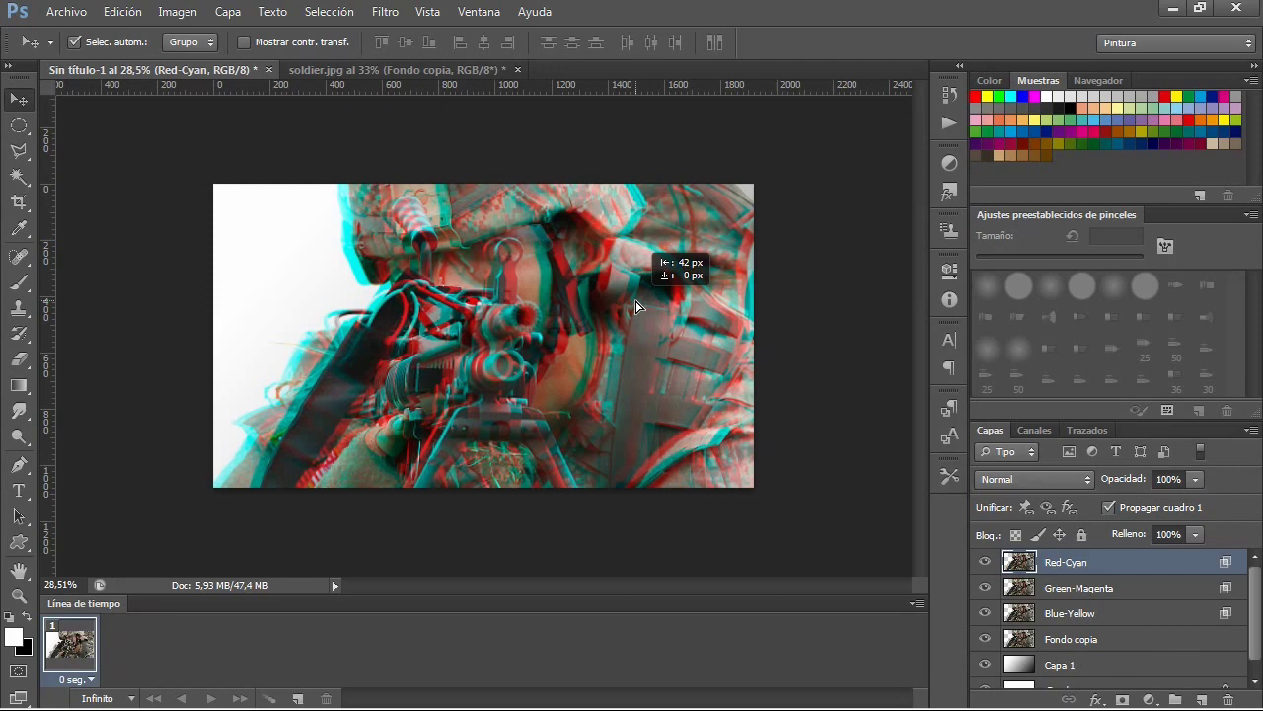
left_click_drag(635, 306, 642, 290)
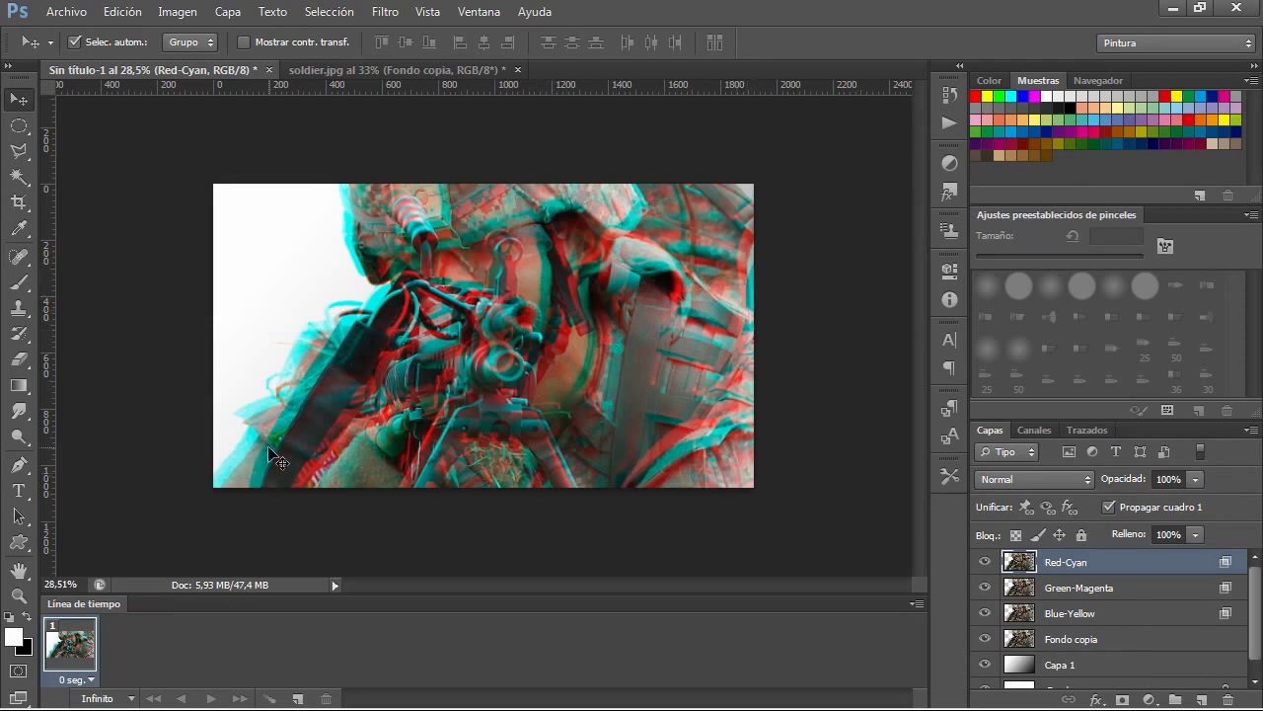
scroll(531, 345, "up", 1)
scroll(531, 345, "up", 2)
scroll(531, 346, "up", 2)
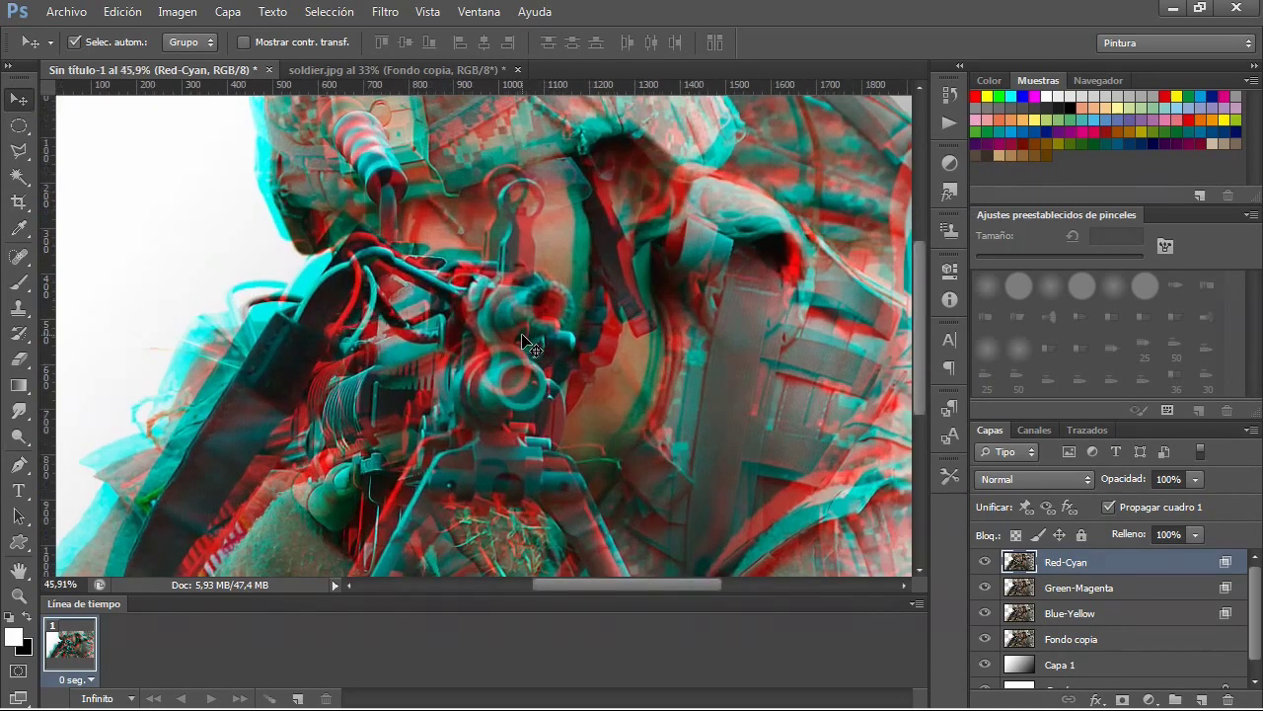
scroll(531, 346, "down", 2)
scroll(530, 345, "up", 1)
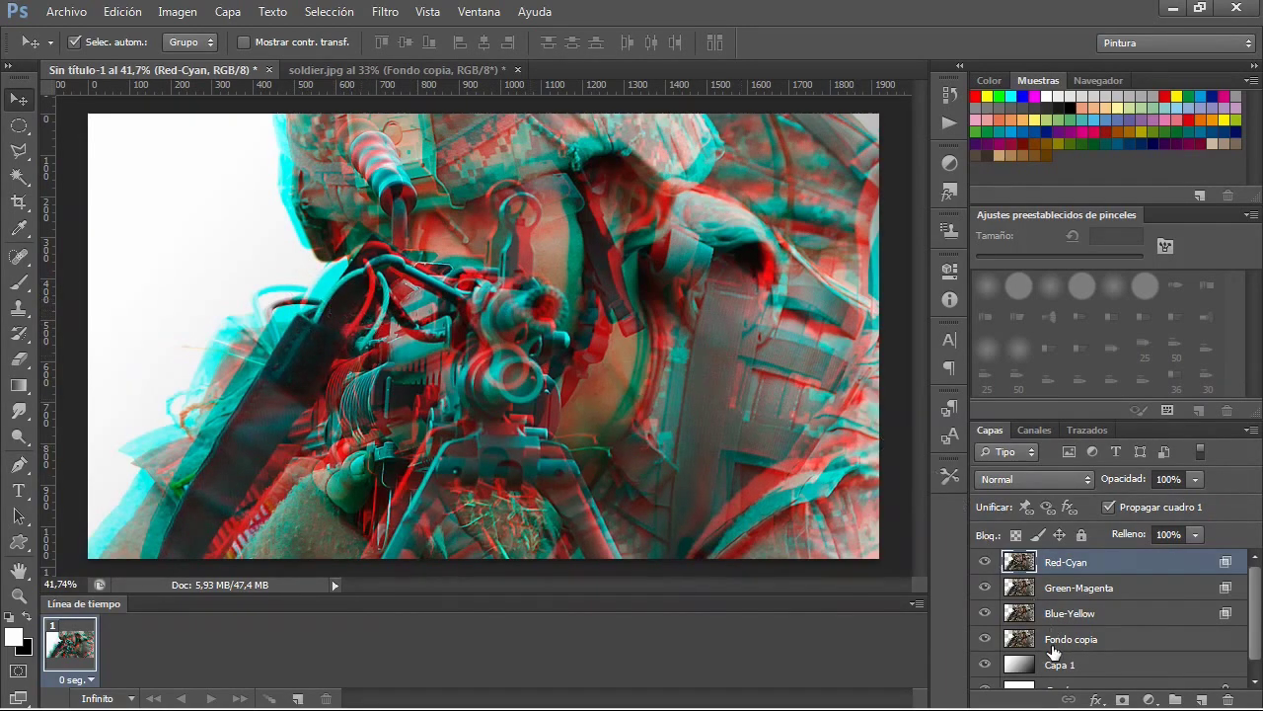
With Red-Cyan hidden, offset the Green-Magenta layer and then hide it.
left_click(984, 562)
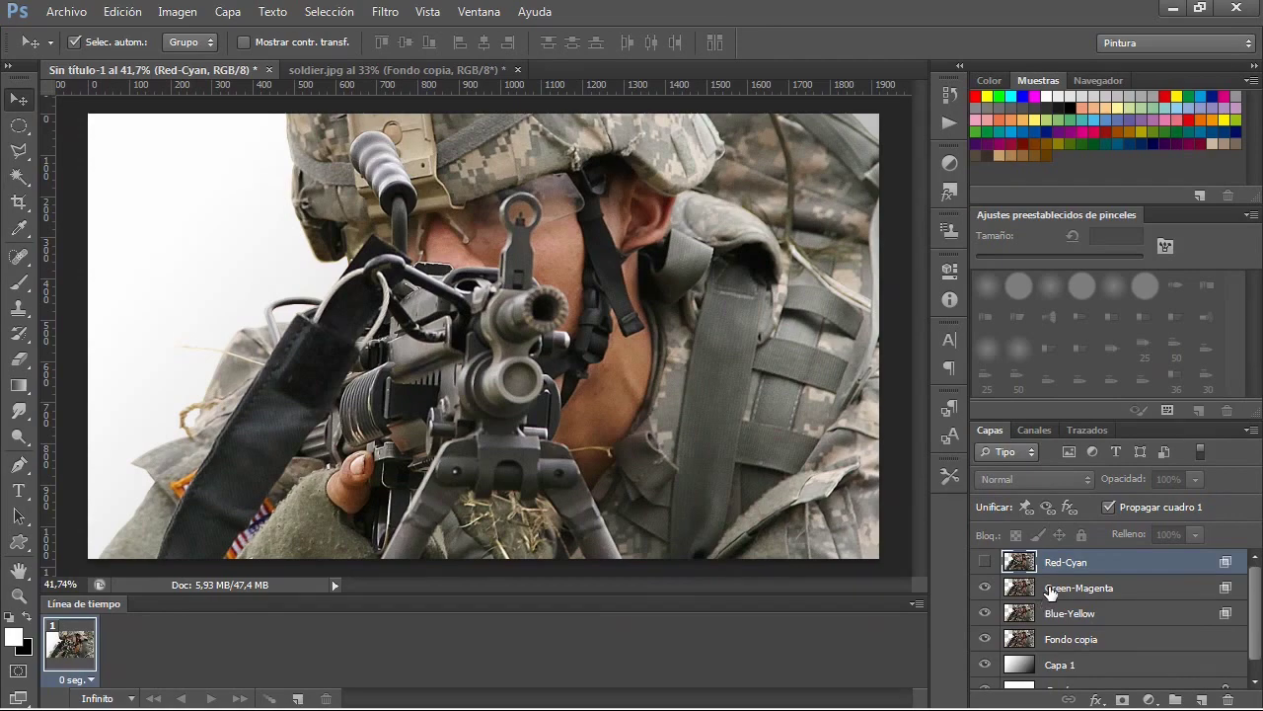
left_click(1050, 588)
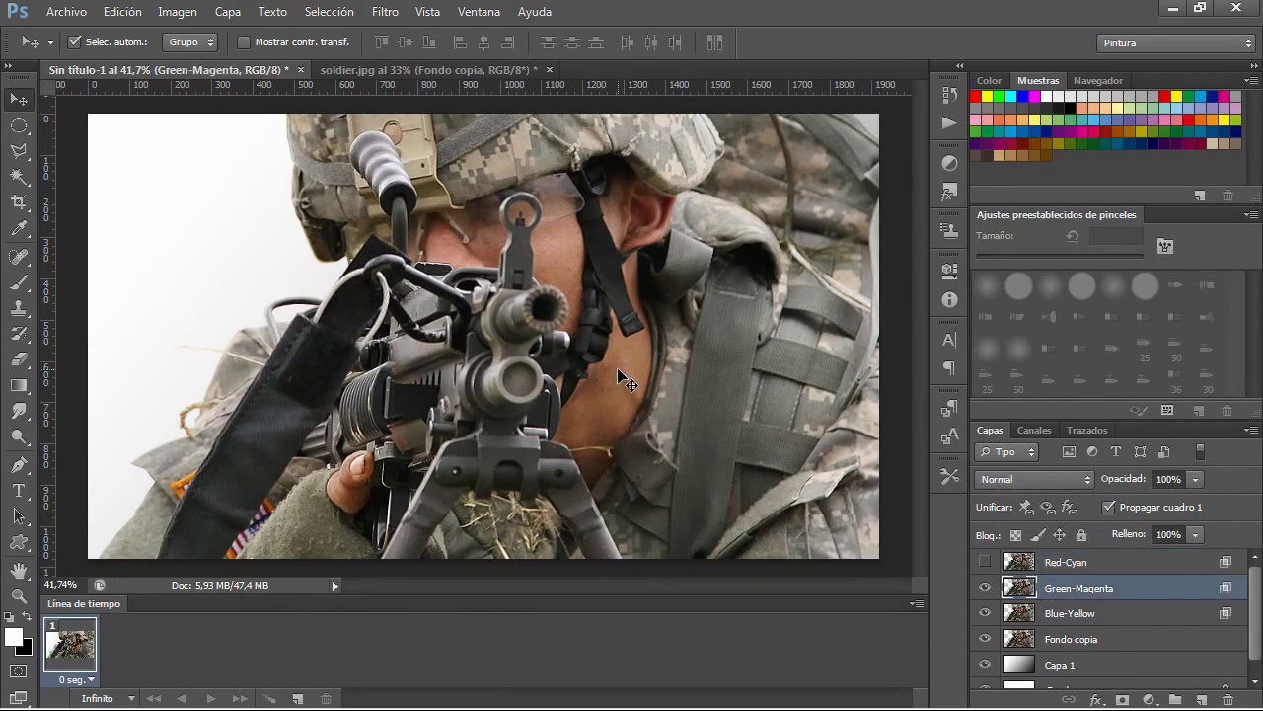
left_click_drag(616, 367, 600, 352)
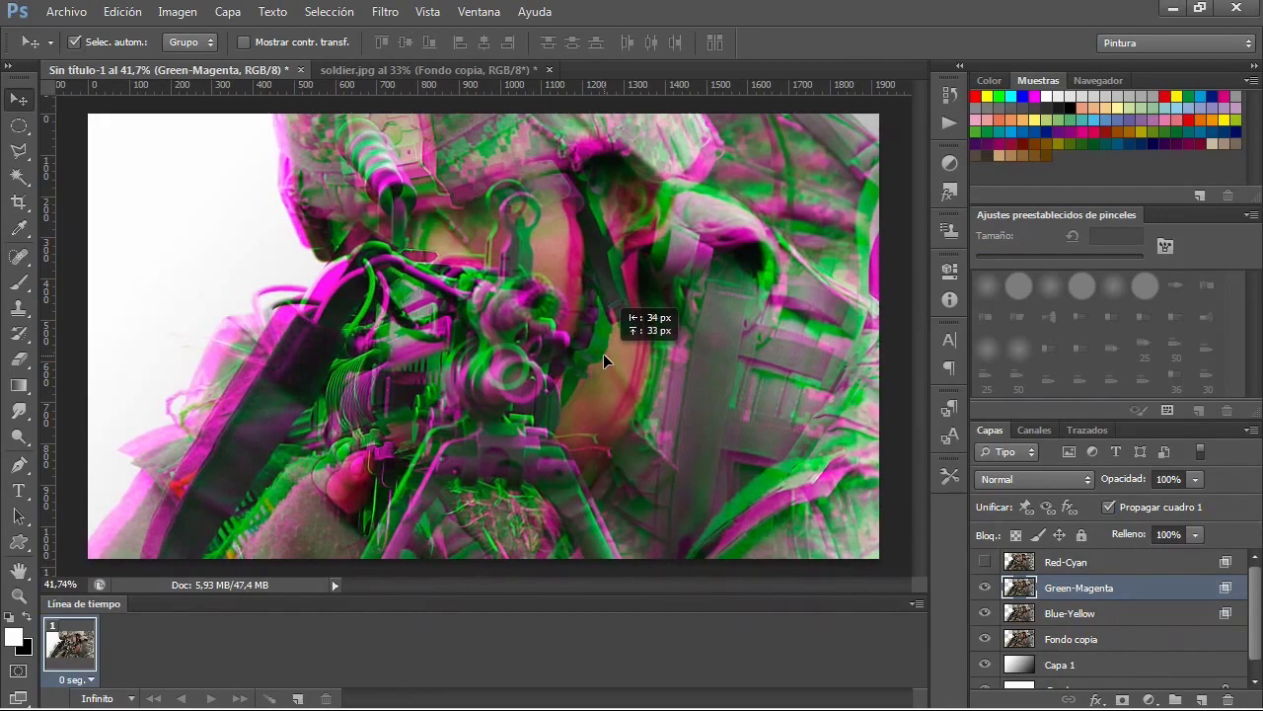
left_click(985, 587)
Offset and hide the Blue-Yellow layer, then show and reselect Red-Cyan.
left_click(1070, 613)
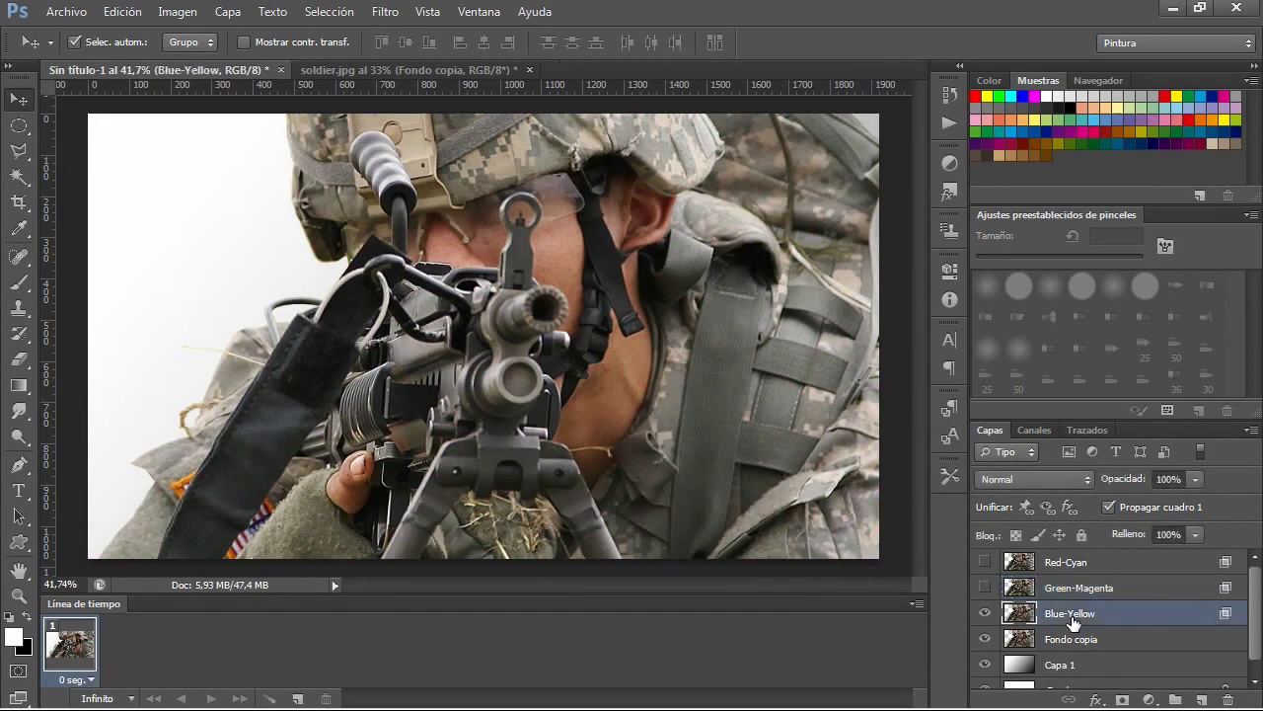
left_click_drag(681, 426, 653, 405)
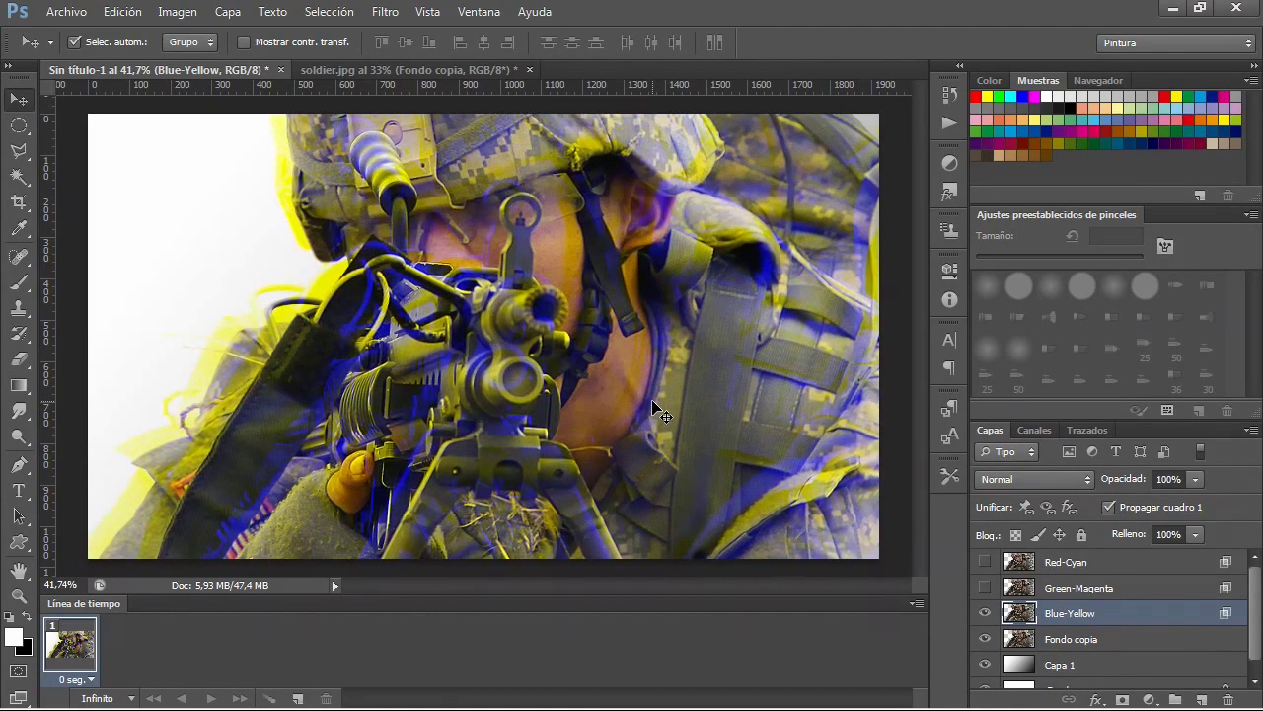
left_click(983, 613)
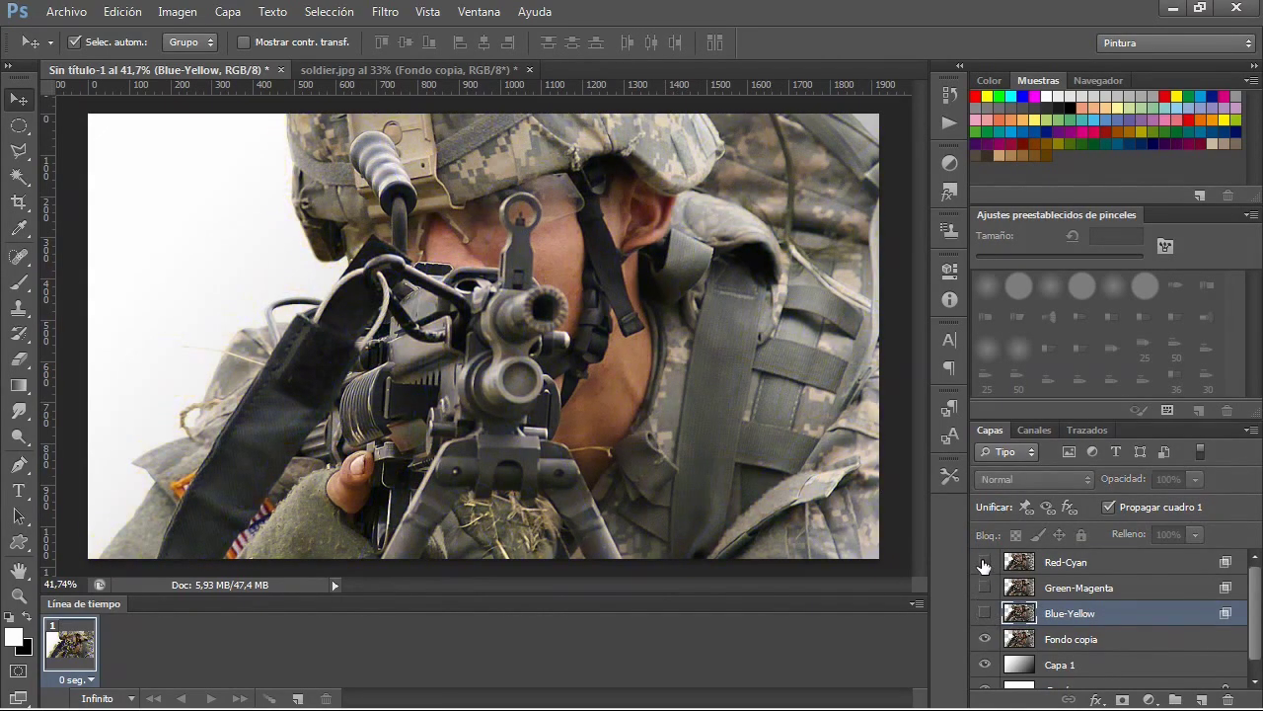
left_click(984, 561)
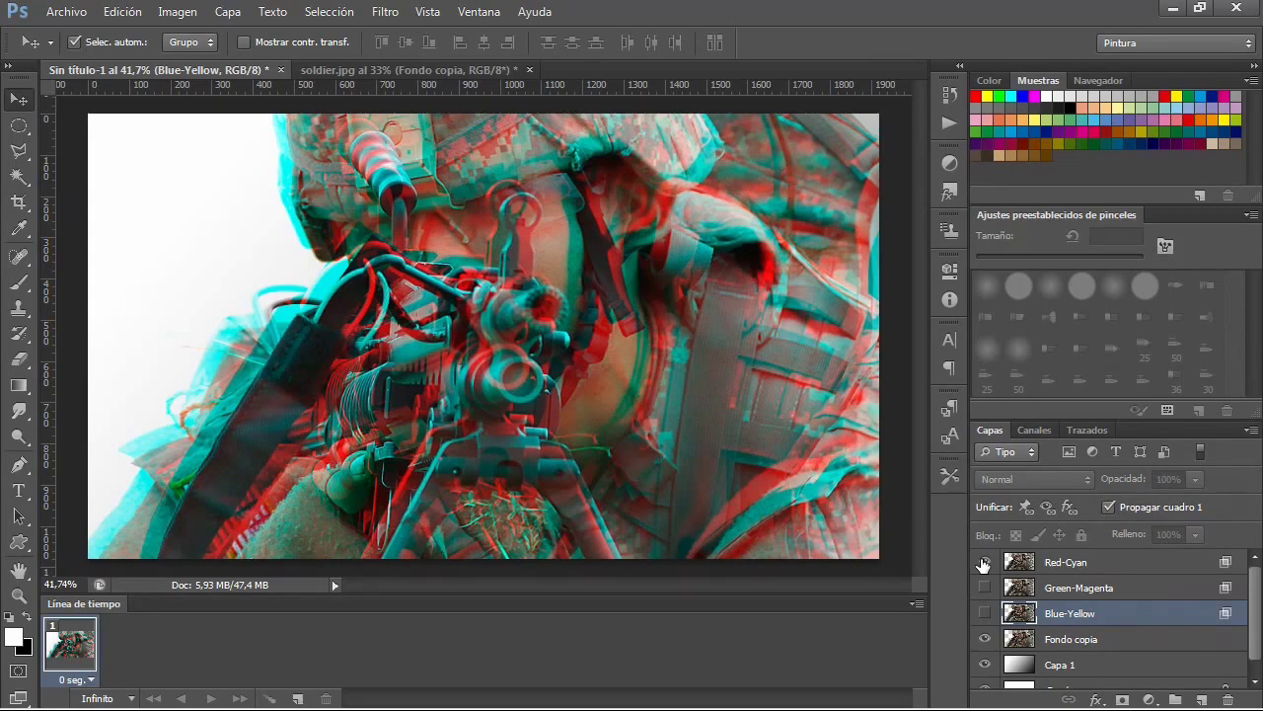
left_click(1071, 564)
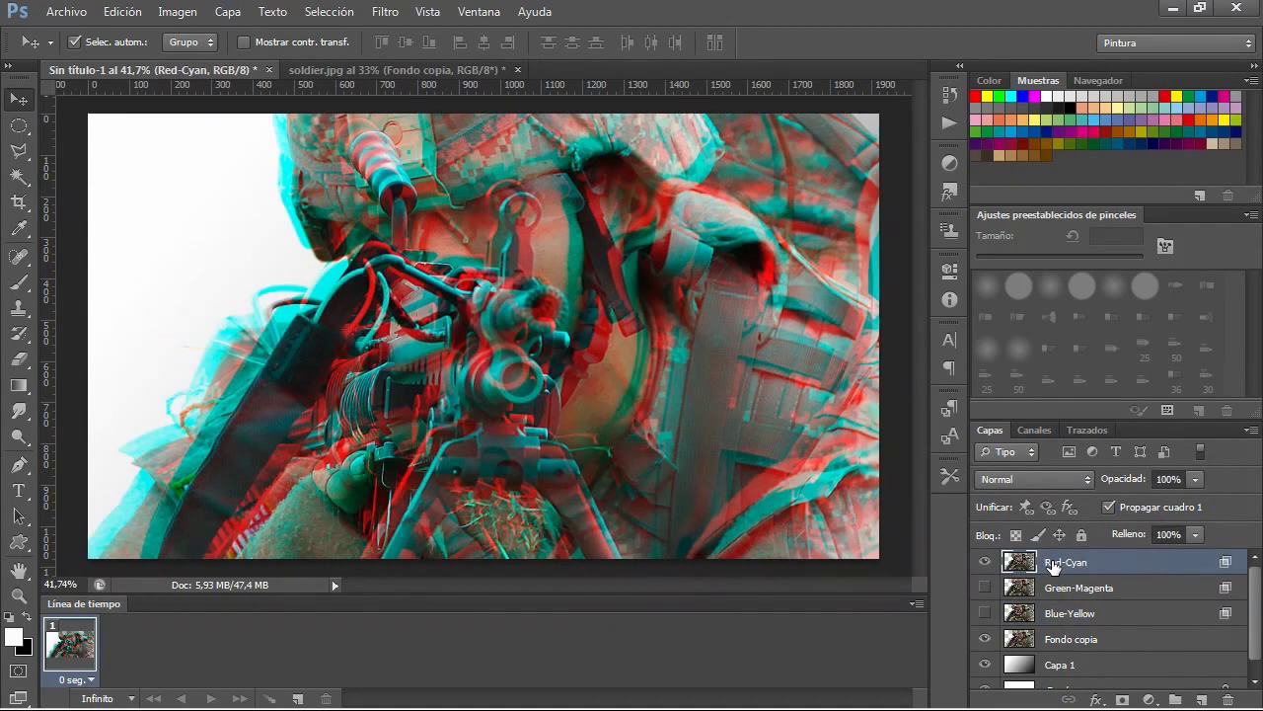